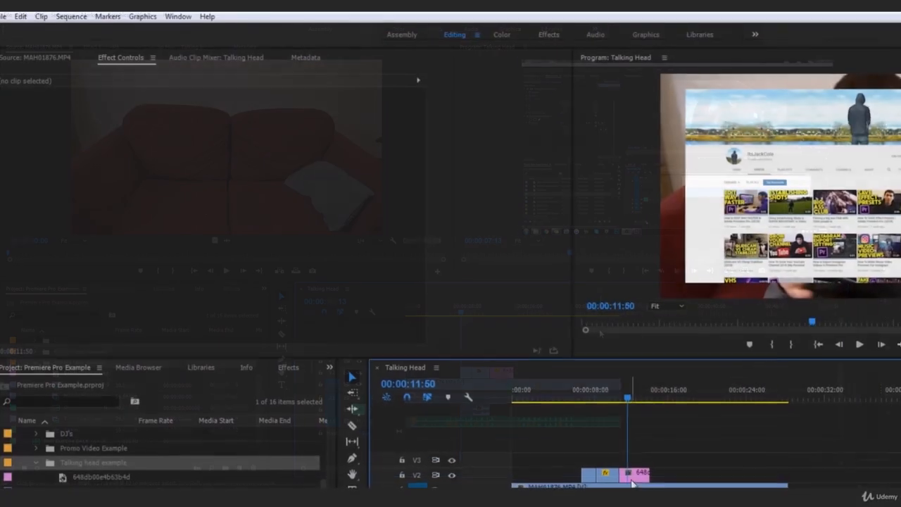
# Enlarge the channel-page JPG clip on V2 to a scale of about 118 so it fills the frame.
pyautogui.moveTo(211, 128)
pyautogui.mouseDown()
pyautogui.moveTo(202, 128)
pyautogui.moveTo(224, 129)
pyautogui.mouseUp()
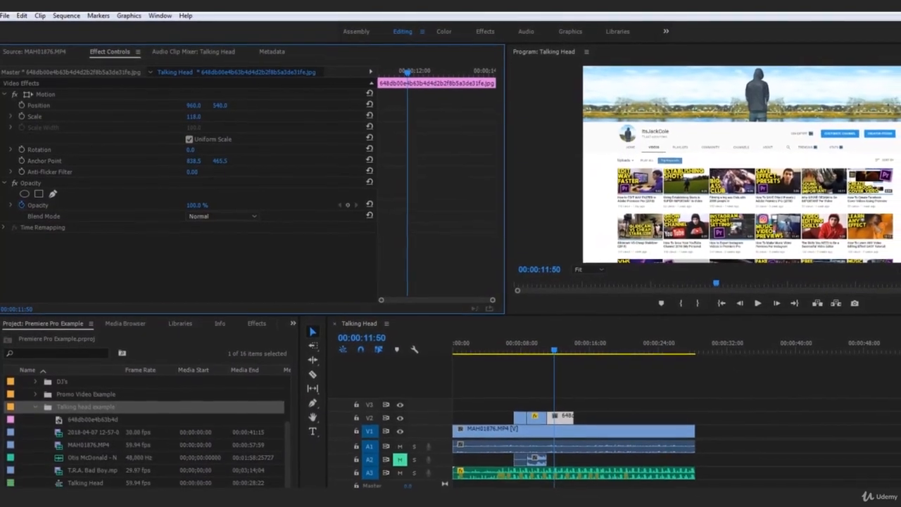
pyautogui.click(202, 121)
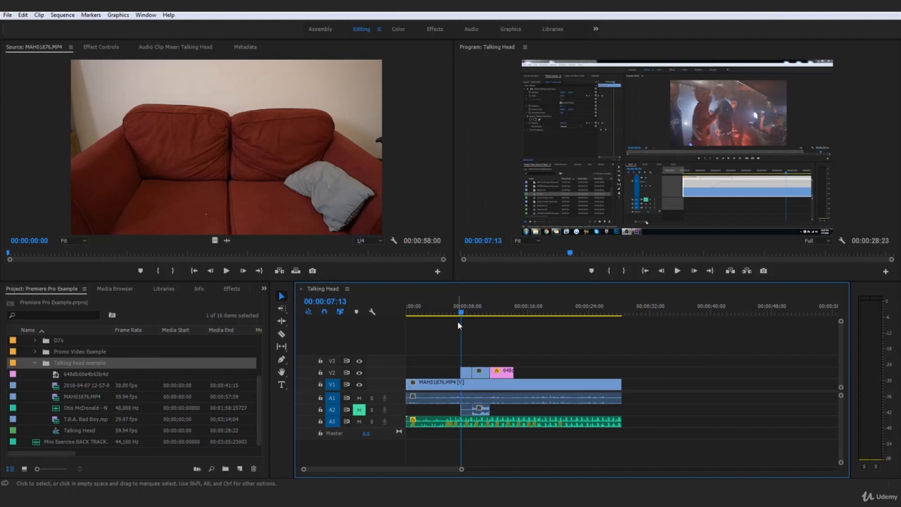
# Go to 00:00:12:38 in the sequence and show the effect controls of the JPG clip on V2.
pyautogui.moveTo(459, 313); pyautogui.dragTo(503, 338)
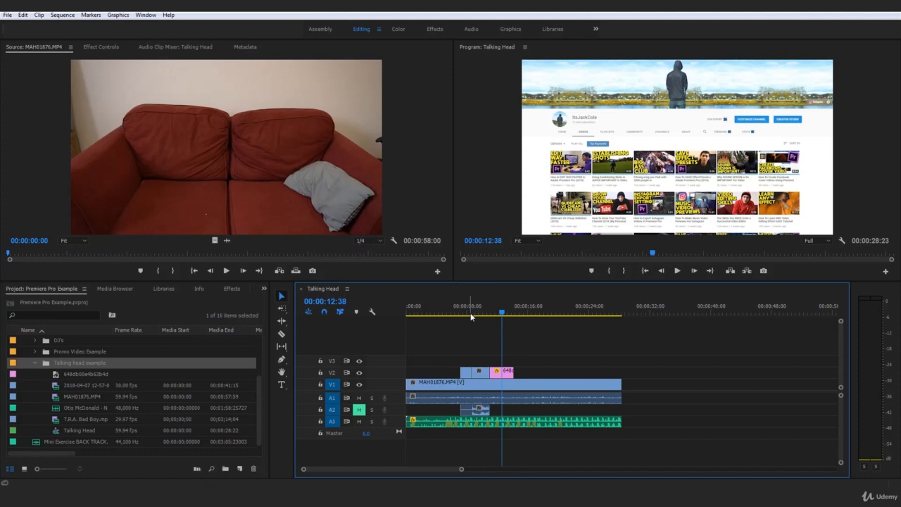
pyautogui.click(117, 50)
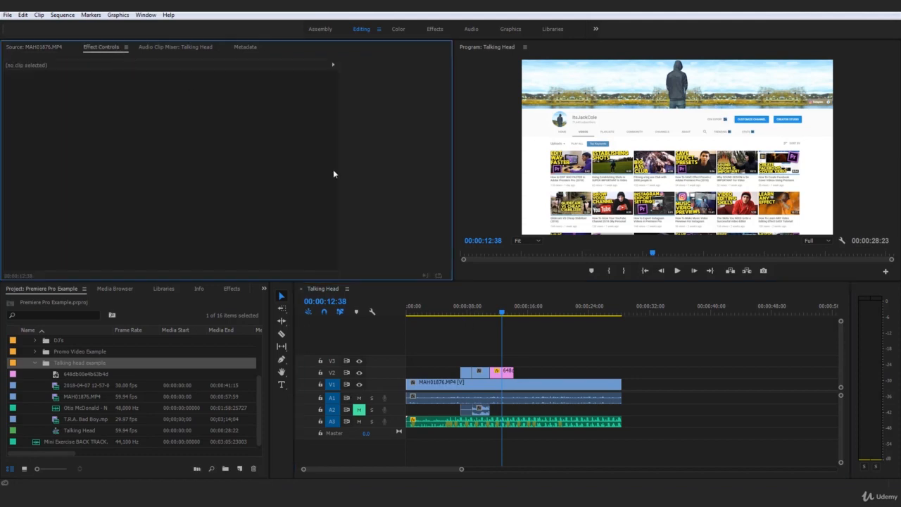
pyautogui.click(504, 371)
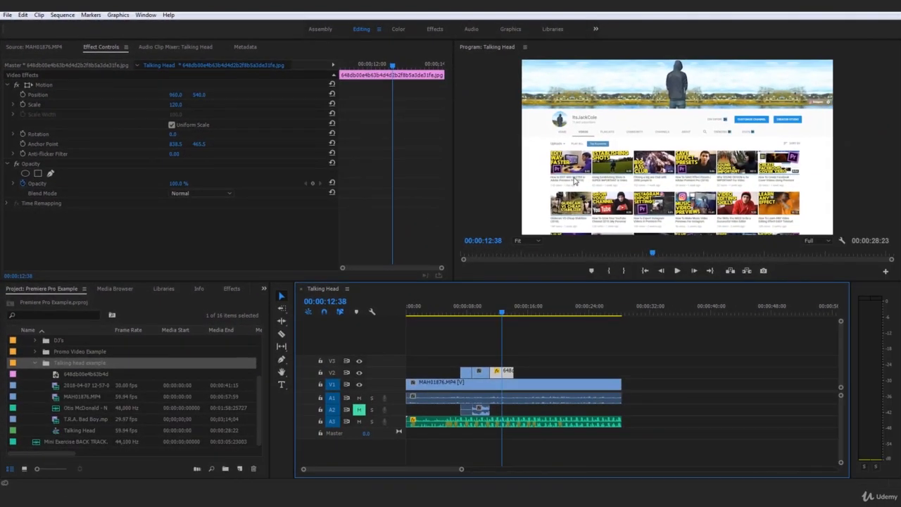
pyautogui.click(462, 314)
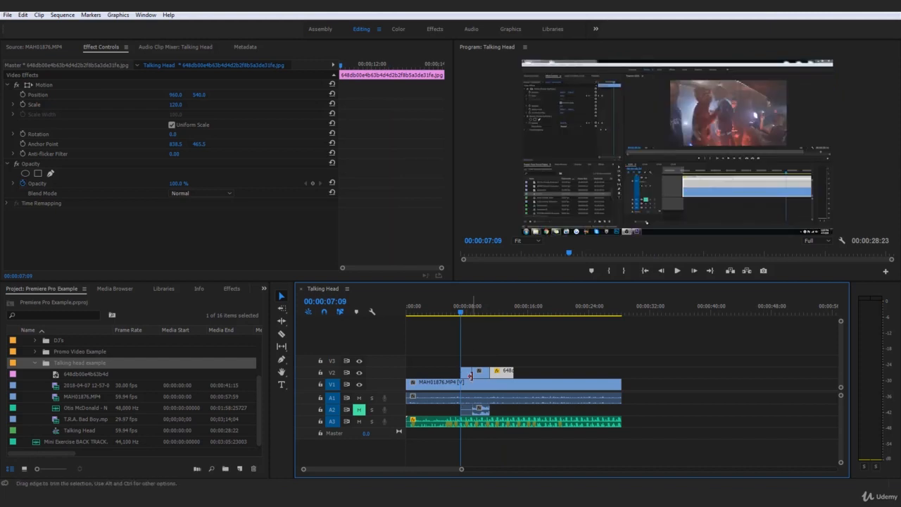
pyautogui.click(468, 372)
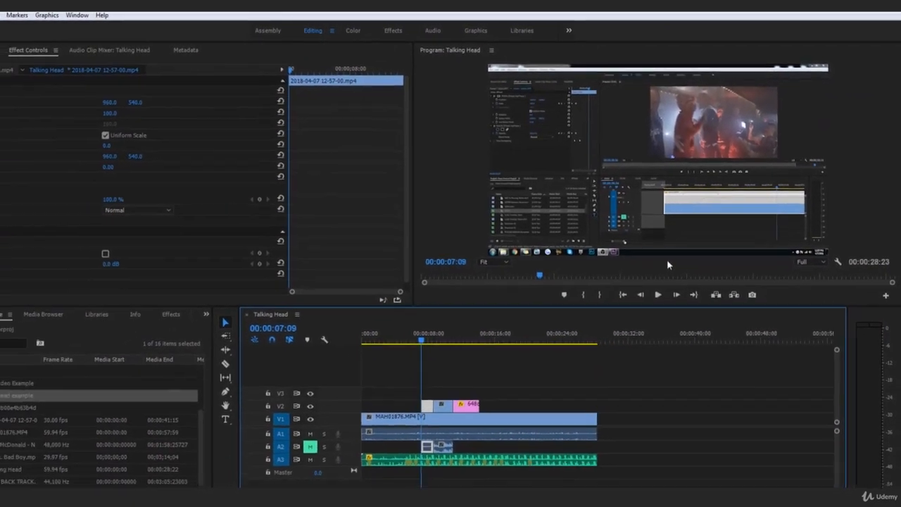
pyautogui.click(11, 107)
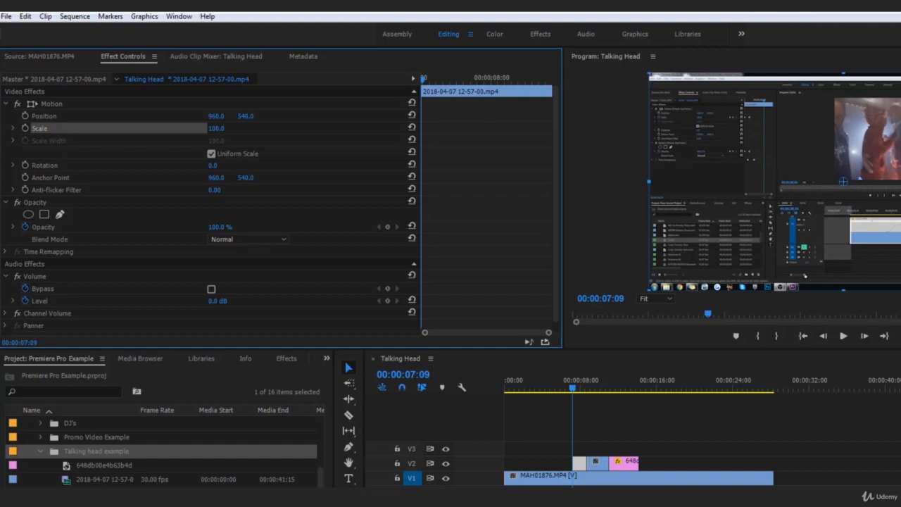
pyautogui.moveTo(216, 129); pyautogui.dragTo(180, 104)
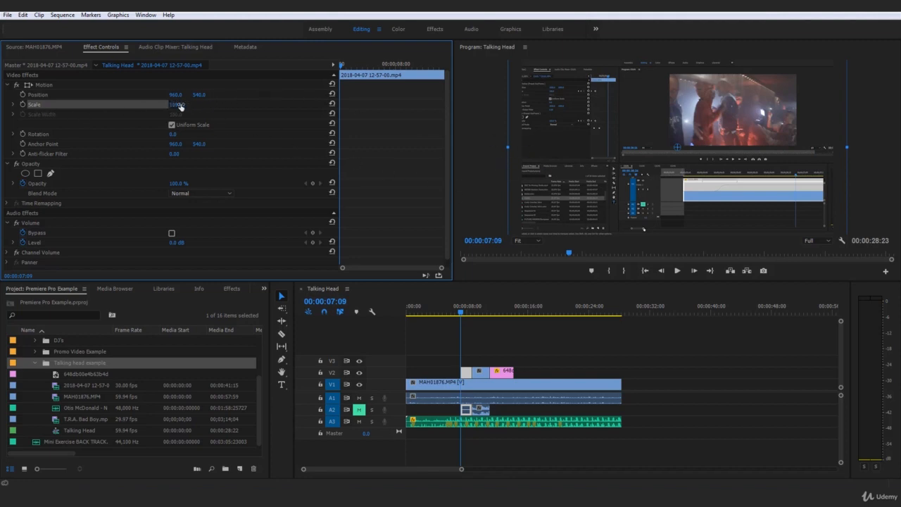
pyautogui.moveTo(175, 104); pyautogui.dragTo(174, 104)
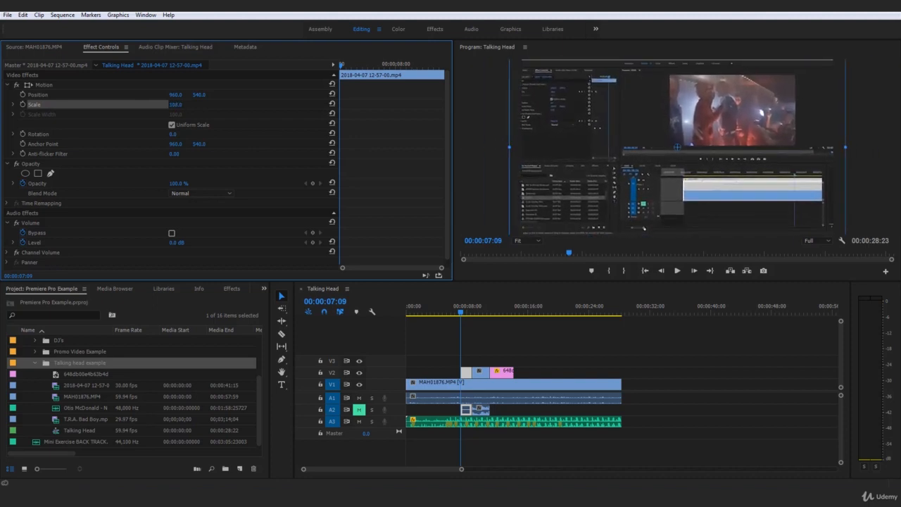
pyautogui.click(180, 104)
pyautogui.write('109')
pyautogui.press('Return')
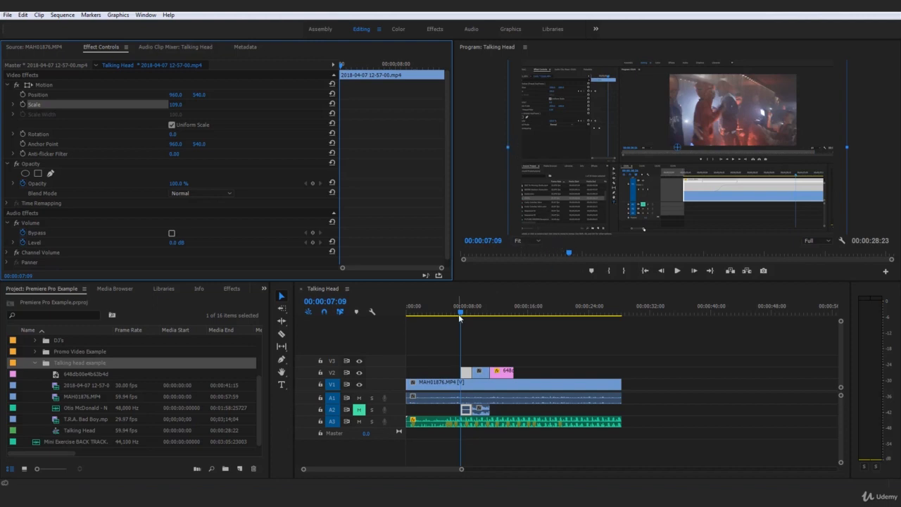
# Play back the overlay clips on V2 to review the rescaled screen recording and the JPG clip.
pyautogui.moveTo(458, 311); pyautogui.dragTo(447, 317)
pyautogui.press('space')
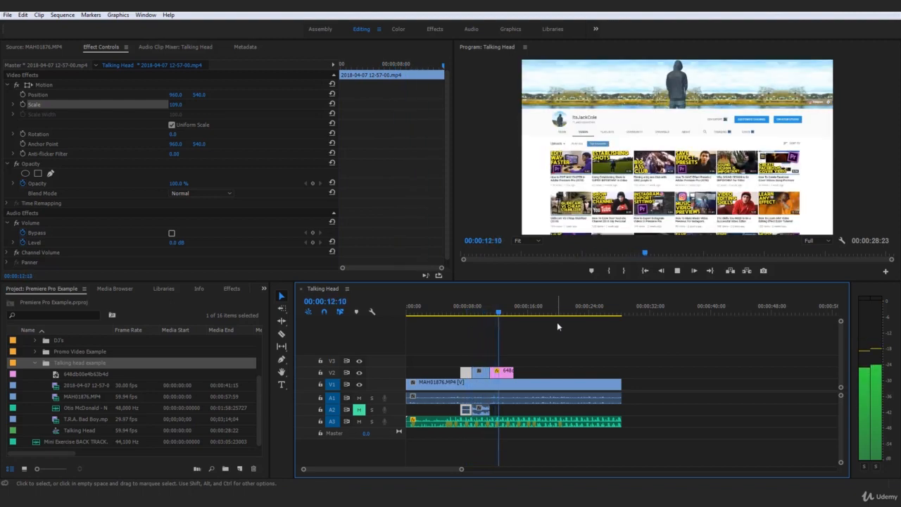
pyautogui.press('space')
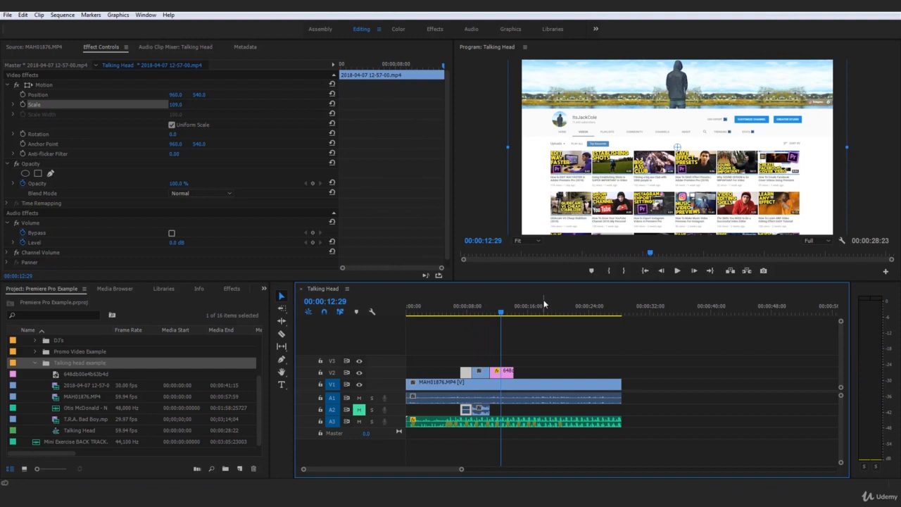
pyautogui.moveTo(488, 317); pyautogui.dragTo(462, 318)
pyautogui.press('space')
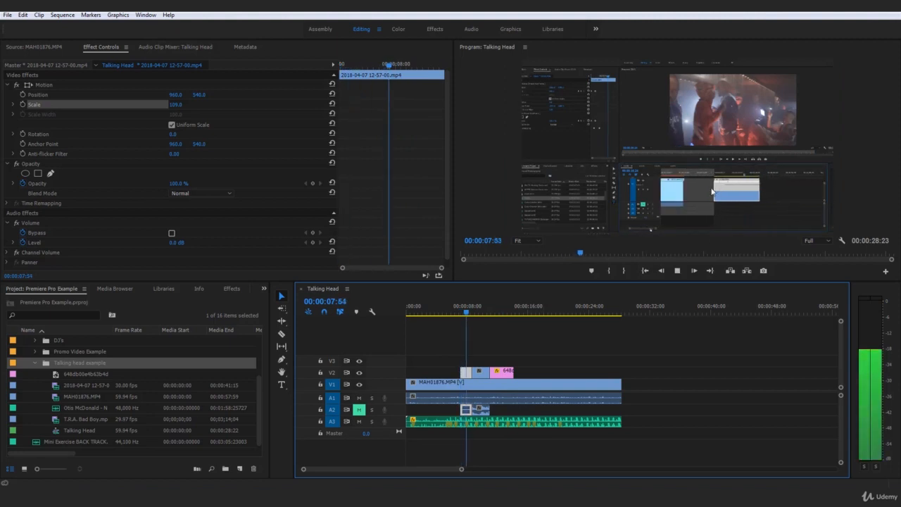
pyautogui.click(708, 207)
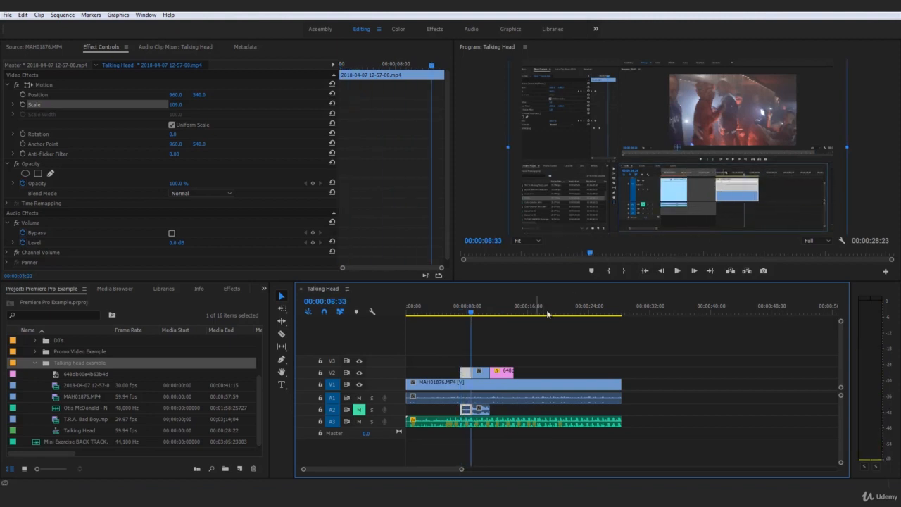
pyautogui.click(490, 309)
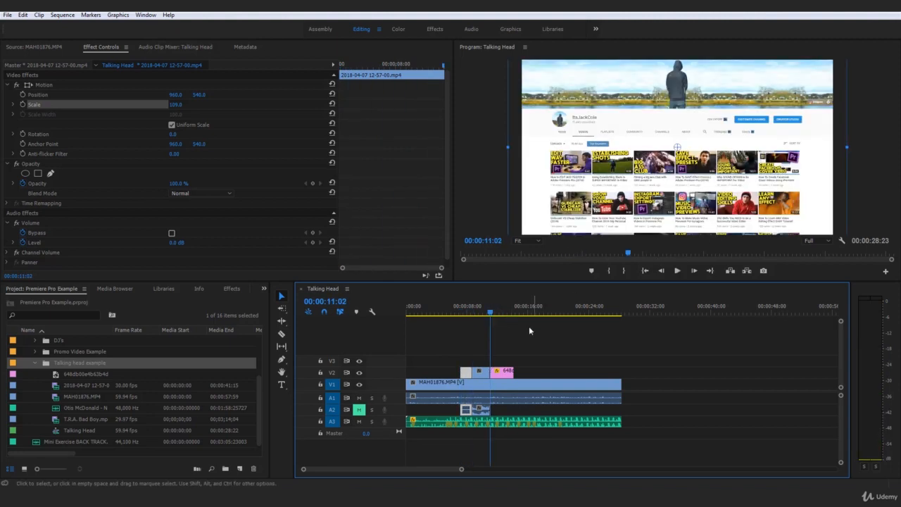
pyautogui.click(506, 371)
pyautogui.press('space')
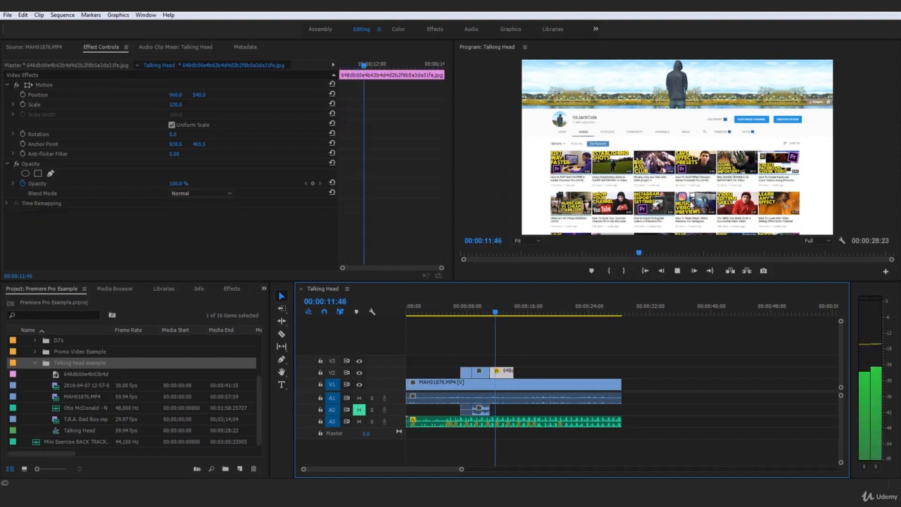
# Scale the T.R.A. Bad Boy.mp4 clip on V2 up to 119 to push its black bars out of the frame.
pyautogui.click(472, 307)
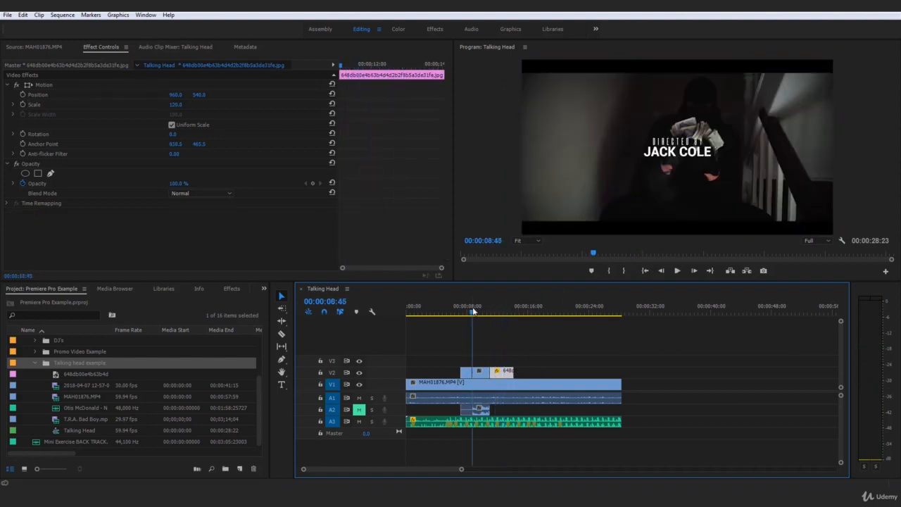
pyautogui.click(482, 371)
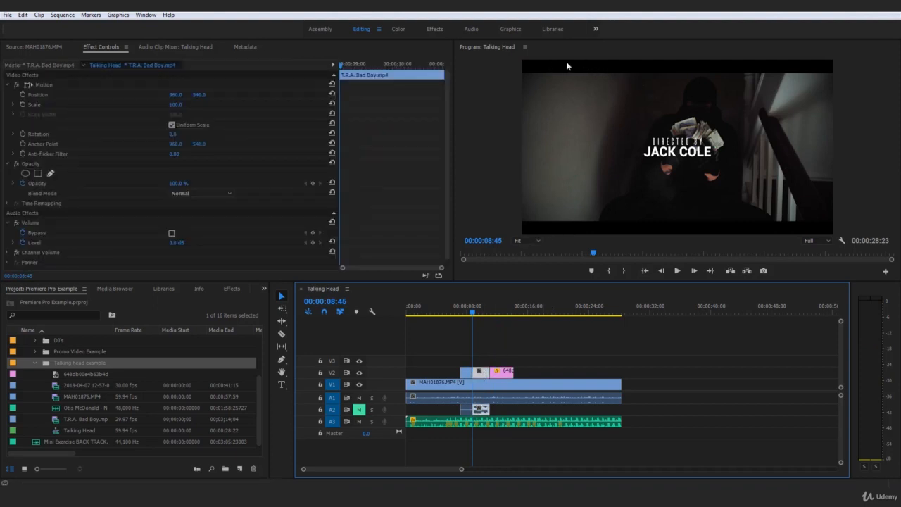
pyautogui.moveTo(471, 303)
pyautogui.mouseDown()
pyautogui.moveTo(468, 310)
pyautogui.moveTo(495, 316)
pyautogui.moveTo(475, 312)
pyautogui.mouseUp()
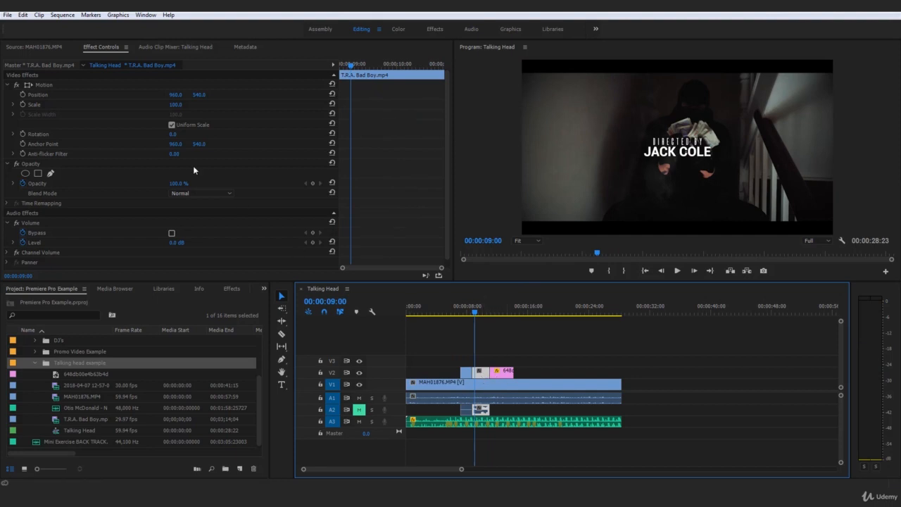
pyautogui.click(35, 106)
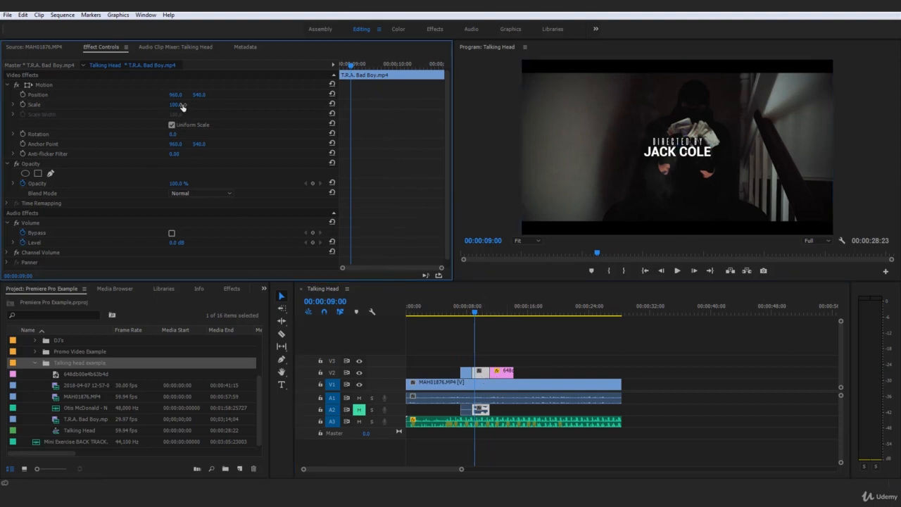
pyautogui.moveTo(175, 105); pyautogui.dragTo(181, 104)
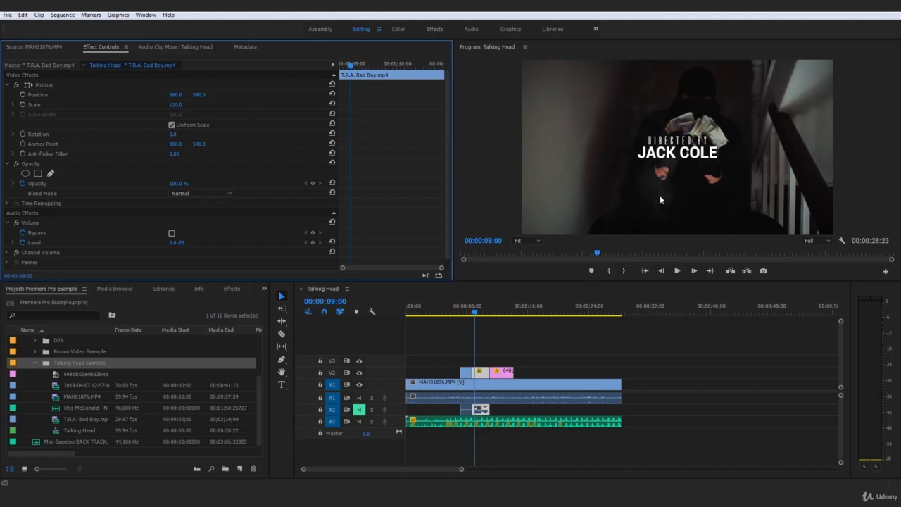
# Play the sequence from about 00:00:05:33 to review all three V2 overlays, and replay from 00:00:08:01.
pyautogui.moveTo(458, 313); pyautogui.dragTo(450, 315)
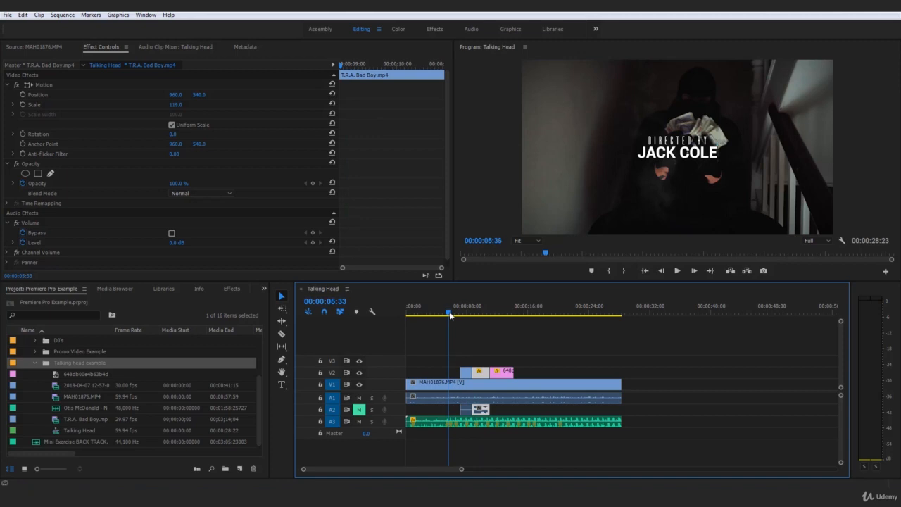
pyautogui.click(617, 352)
pyautogui.press('space')
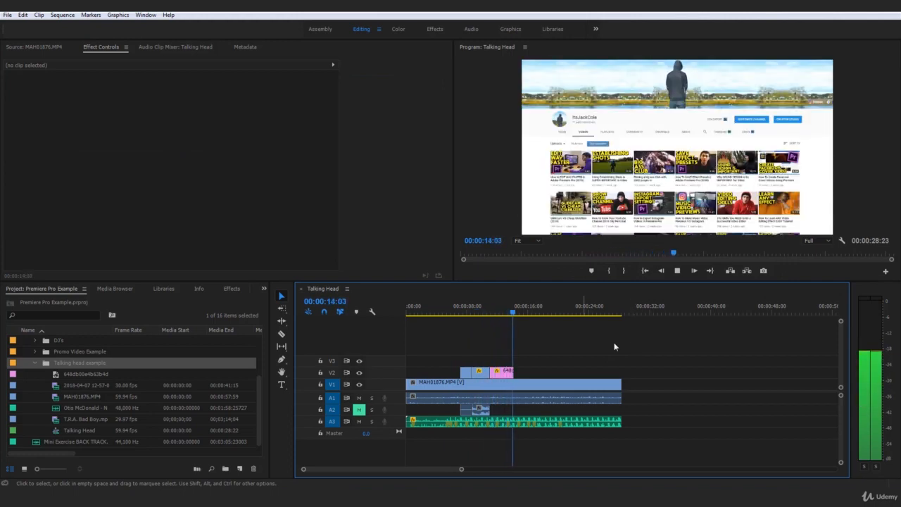
pyautogui.moveTo(511, 310); pyautogui.dragTo(467, 312)
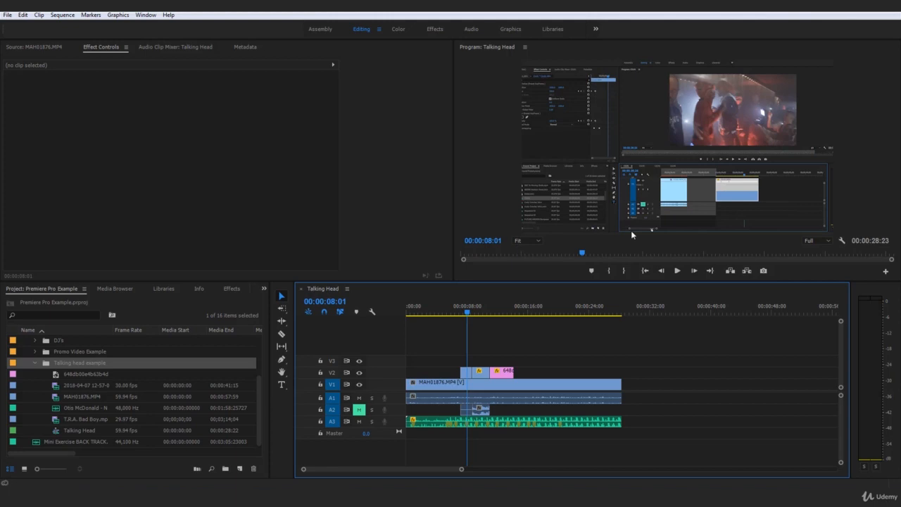
pyautogui.press('space')
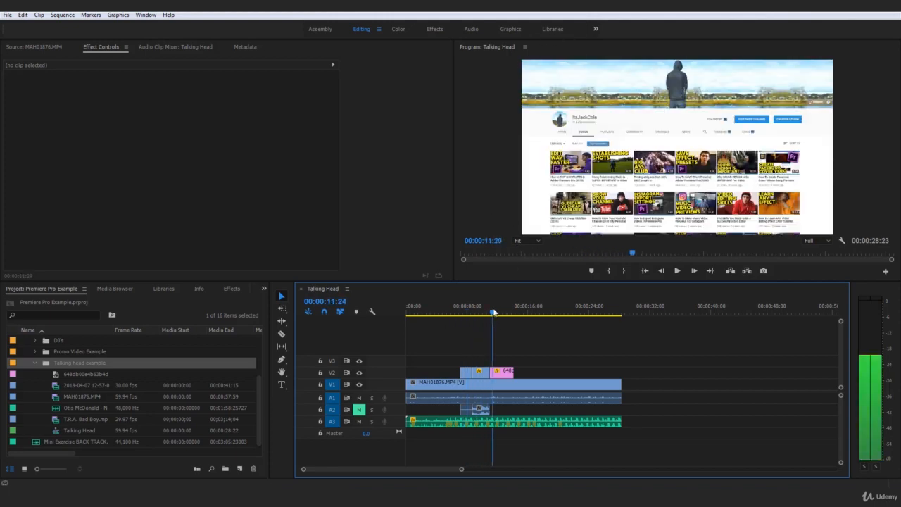
# Reset the scale of the JPG clip on V2 to its default and keep the clip selected.
pyautogui.click(505, 376)
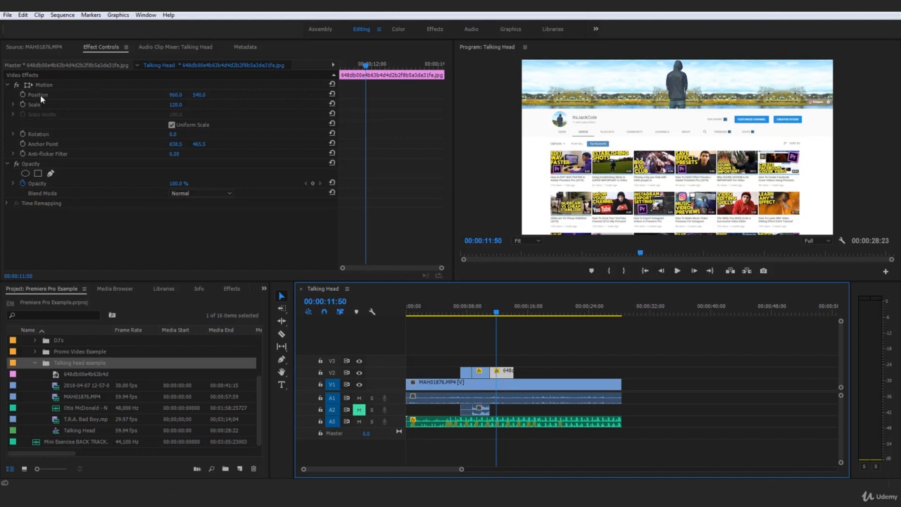
pyautogui.click(332, 104)
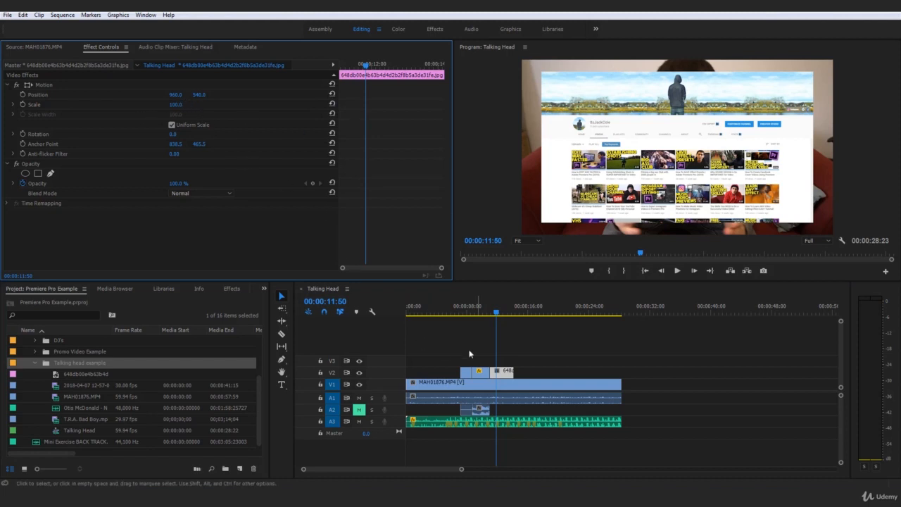
pyautogui.click(529, 348)
pyautogui.click(502, 378)
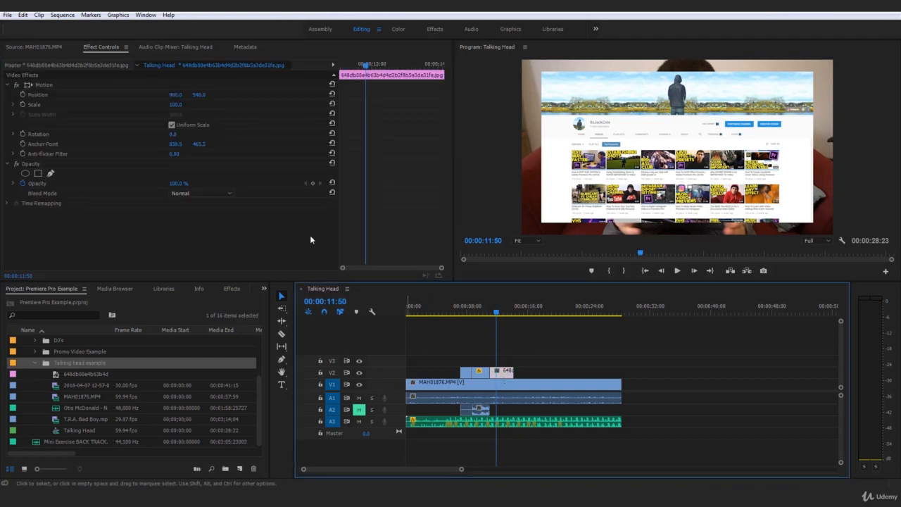
# Set the scale of the JPG clip on V2 to 120 and deselect it.
pyautogui.moveTo(173, 104); pyautogui.dragTo(187, 105)
pyautogui.click(176, 104)
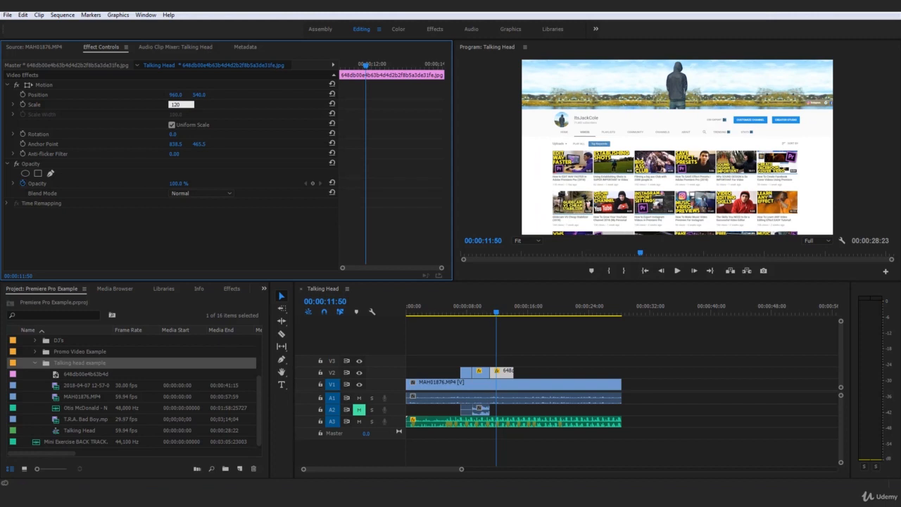
pyautogui.press('Return')
pyautogui.click(37, 106)
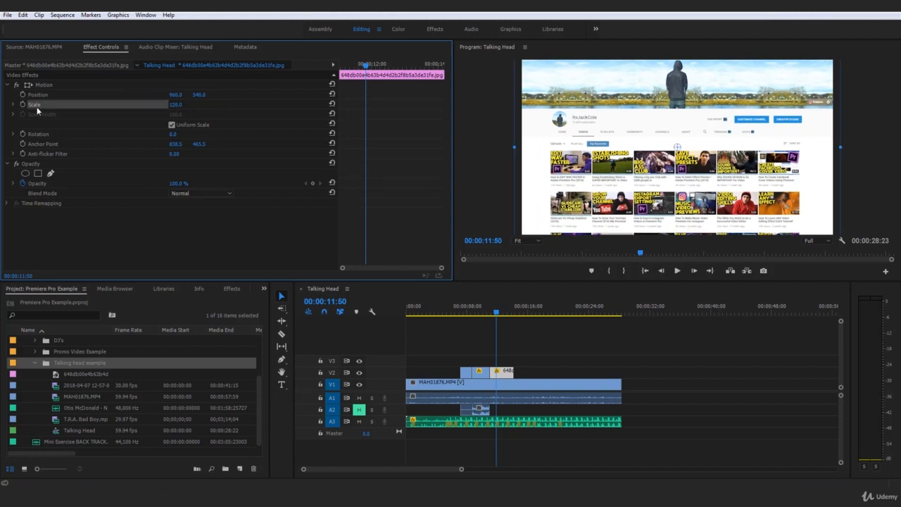
pyautogui.click(574, 357)
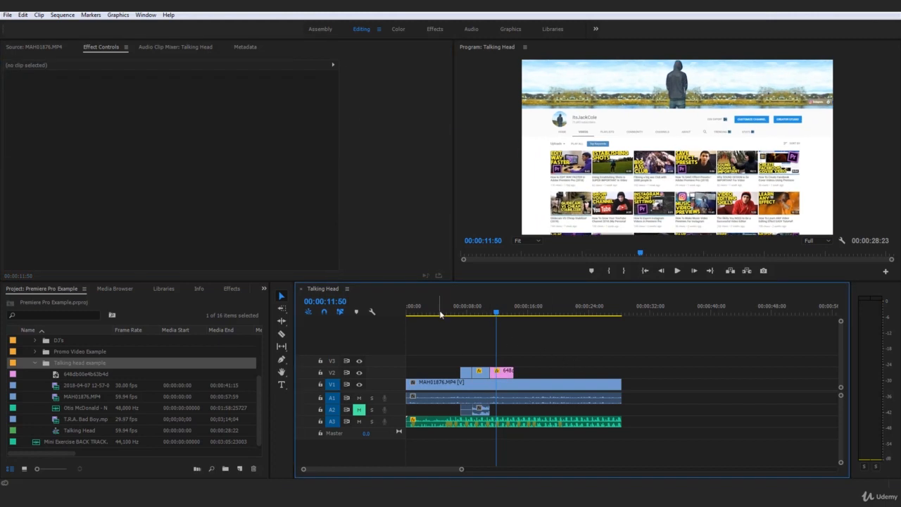
pyautogui.click(461, 308)
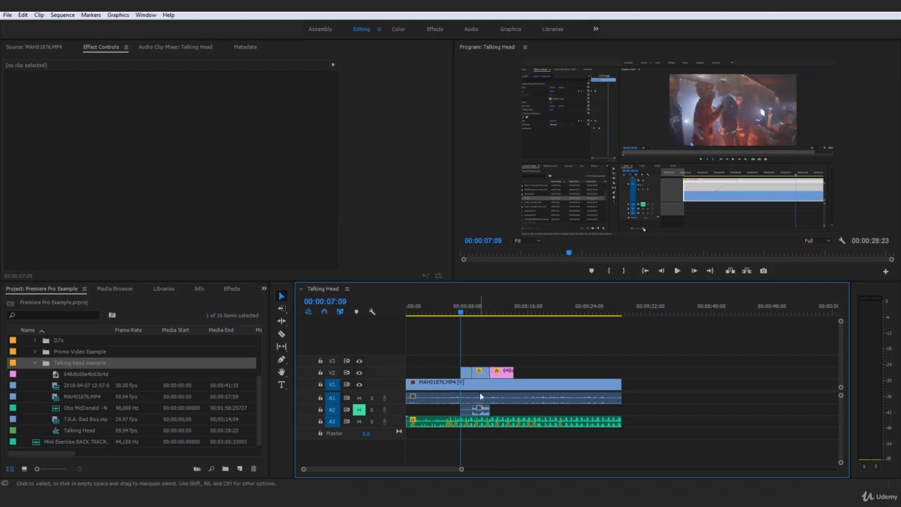
pyautogui.click(468, 371)
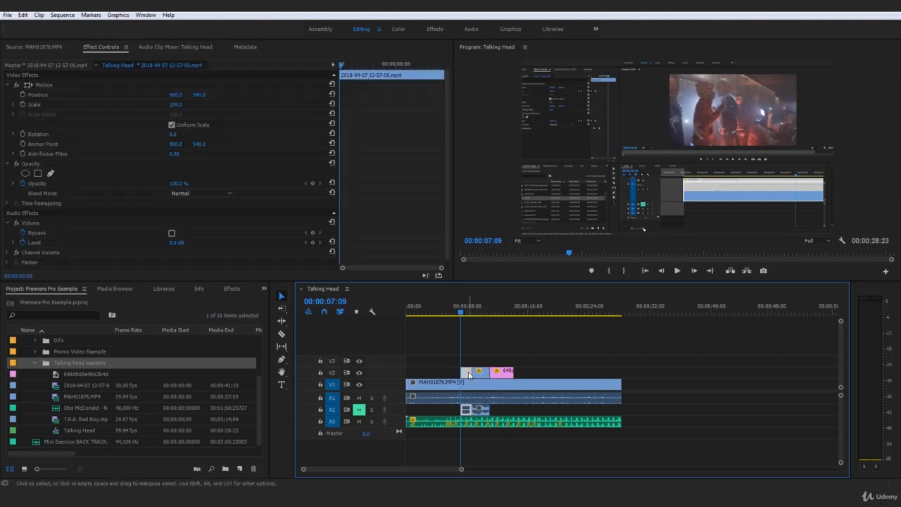
pyautogui.click(32, 94)
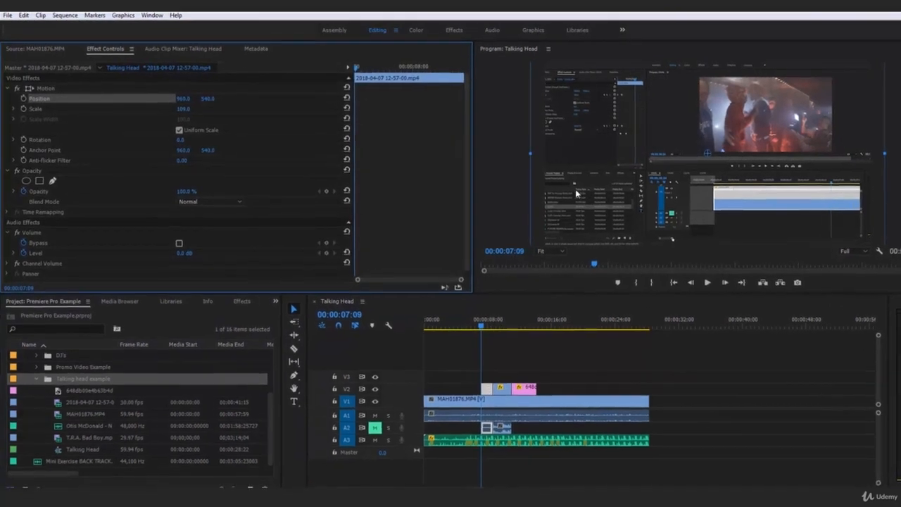
pyautogui.click(549, 351)
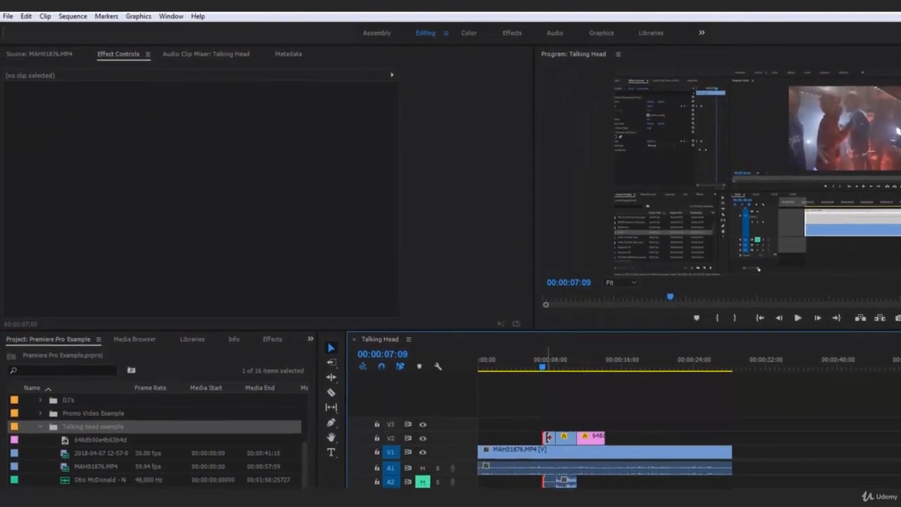
pyautogui.click(550, 437)
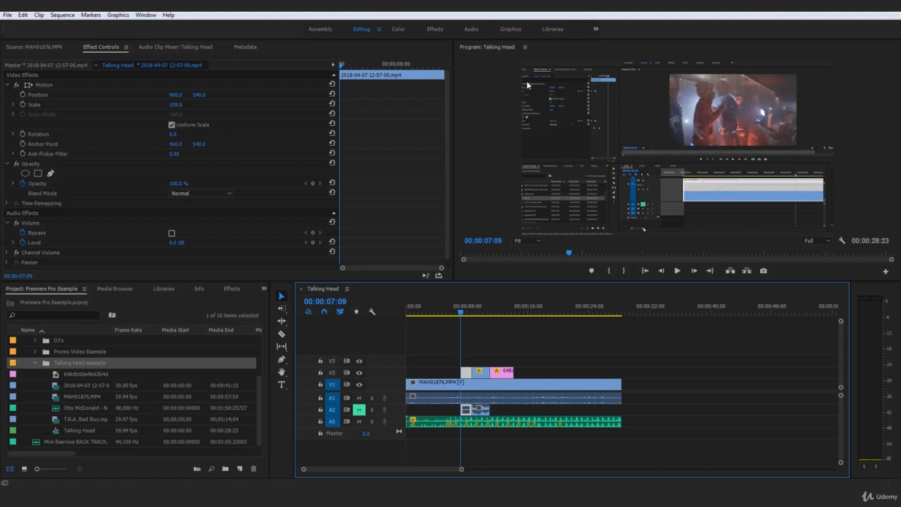
# Examine the program preview at 100% and 75% zoom, pan it with the Hand tool, and restore Fit at 00:00:07:09.
pyautogui.click(534, 240)
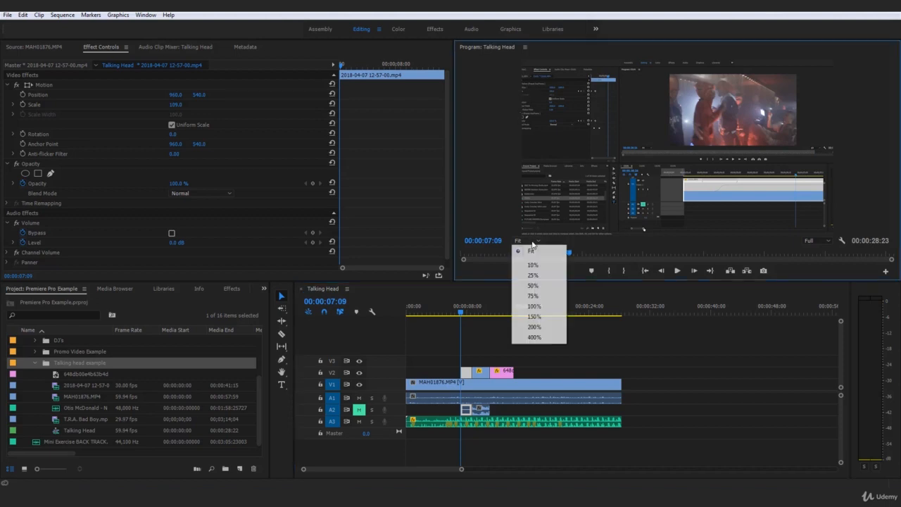
pyautogui.click(535, 306)
pyautogui.click(534, 242)
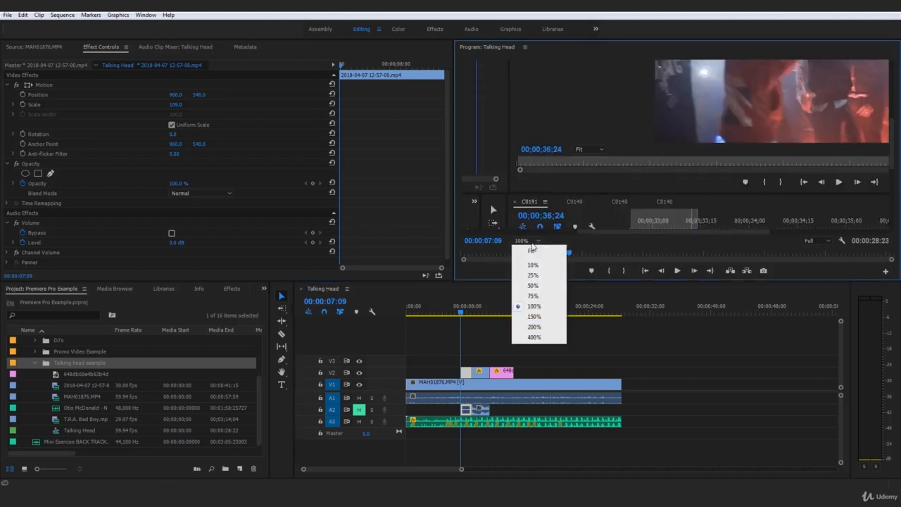
pyautogui.click(534, 296)
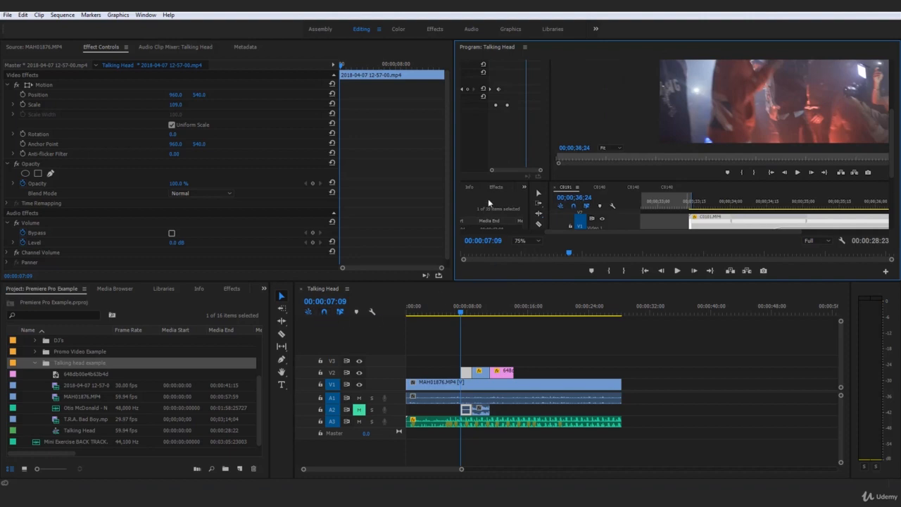
pyautogui.press('h')
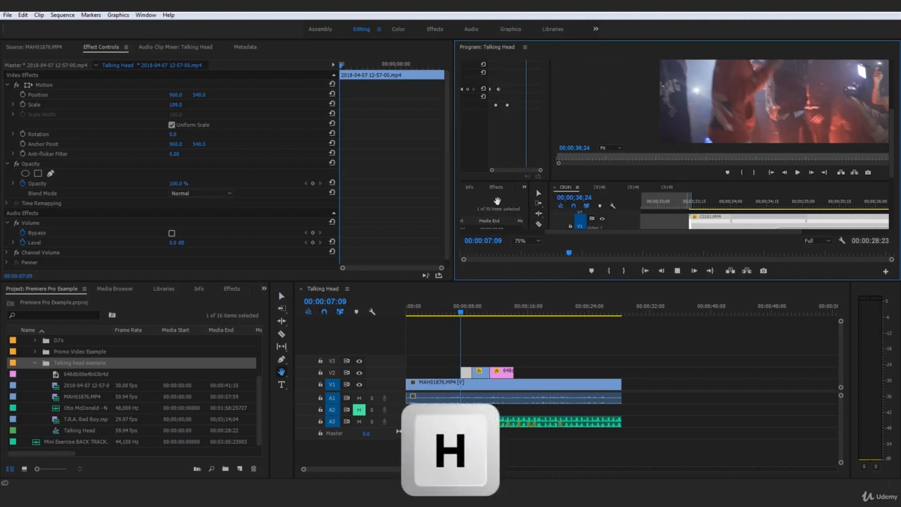
pyautogui.moveTo(513, 126); pyautogui.dragTo(608, 167)
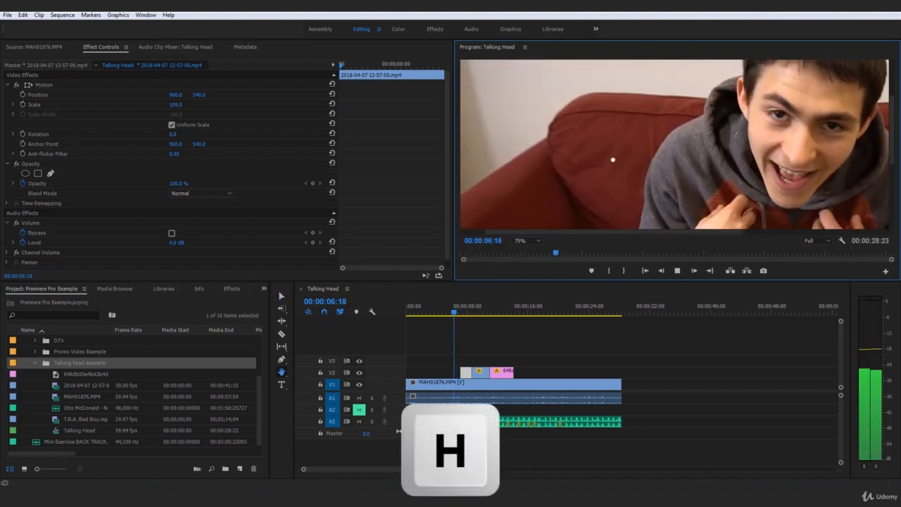
pyautogui.click(461, 310)
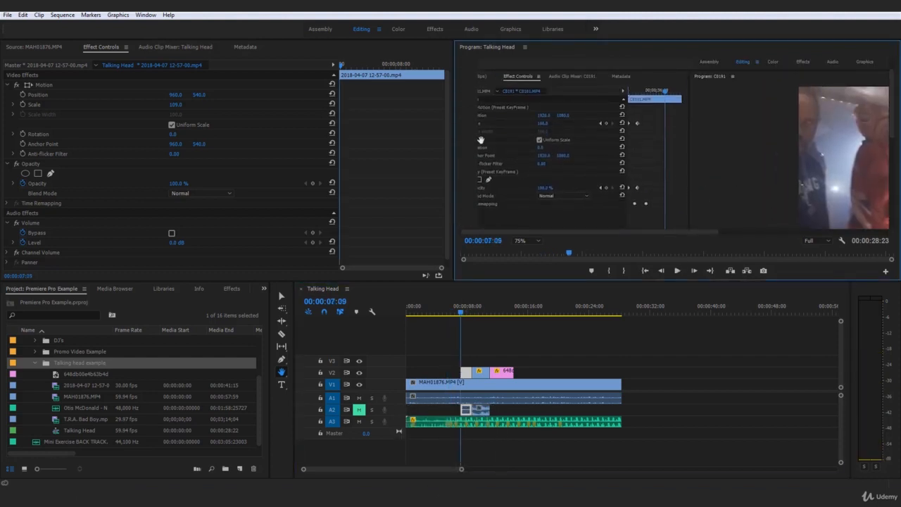
pyautogui.click(528, 240)
pyautogui.click(528, 251)
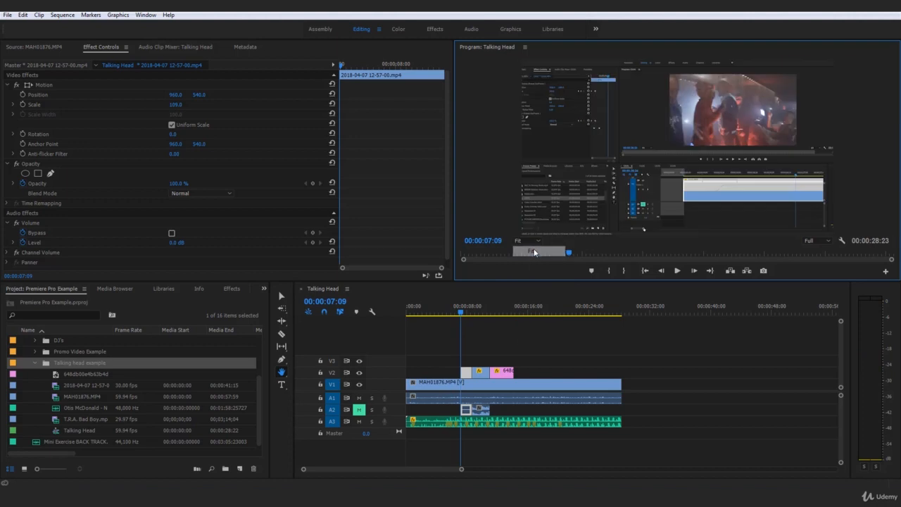
pyautogui.press('t')
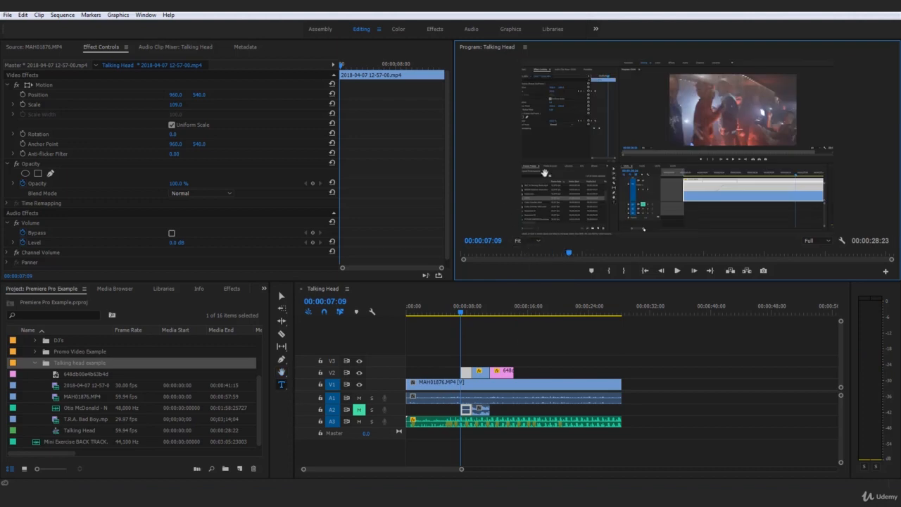
pyautogui.click(39, 95)
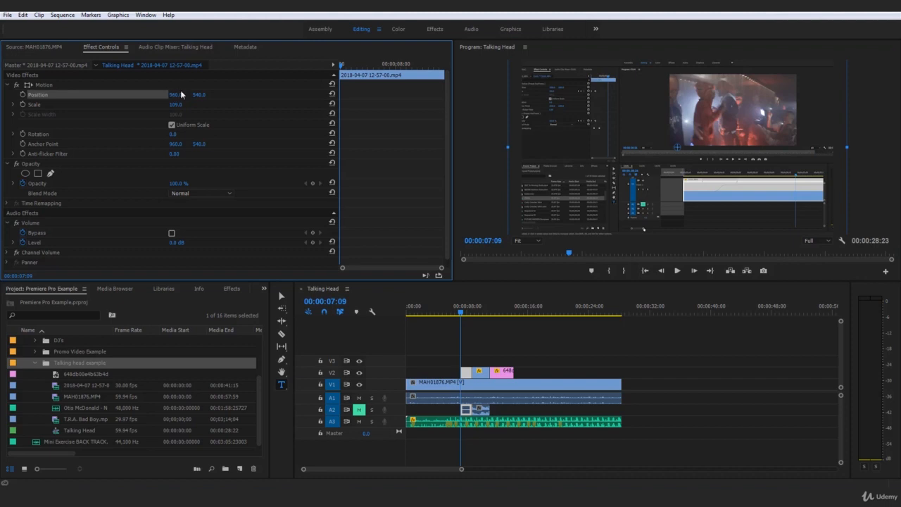
pyautogui.moveTo(176, 94)
pyautogui.mouseDown()
pyautogui.moveTo(144, 95)
pyautogui.moveTo(195, 95)
pyautogui.moveTo(9, 96)
pyautogui.moveTo(206, 95)
pyautogui.moveTo(184, 95)
pyautogui.mouseUp()
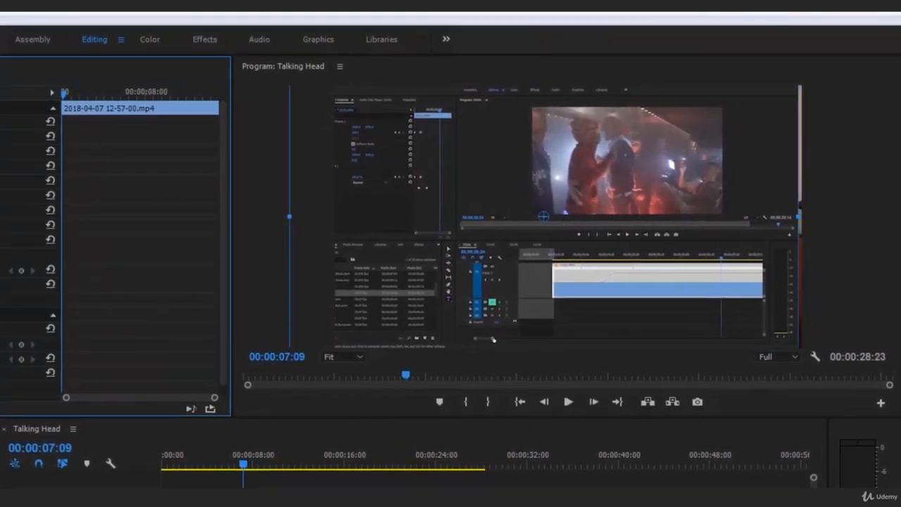
pyautogui.moveTo(0, 136); pyautogui.dragTo(14, 136)
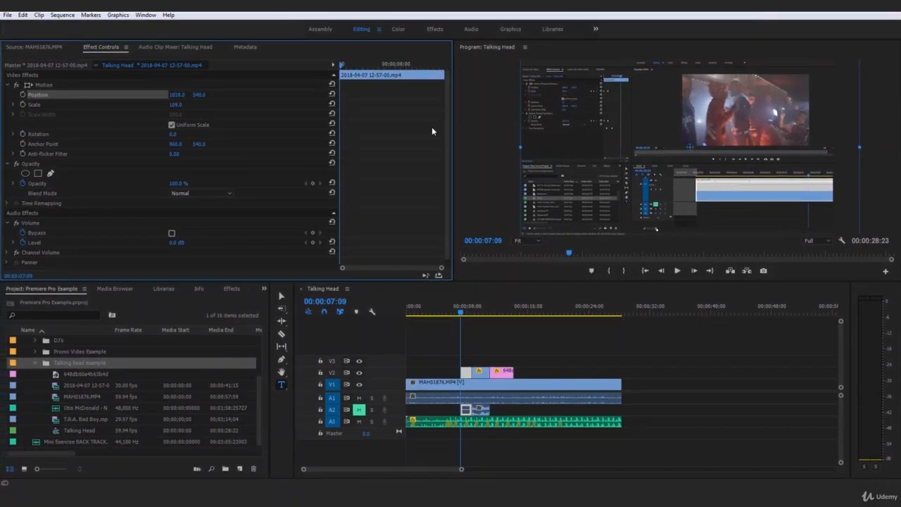
pyautogui.moveTo(205, 98)
pyautogui.mouseDown()
pyautogui.moveTo(222, 98)
pyautogui.moveTo(206, 97)
pyautogui.mouseUp()
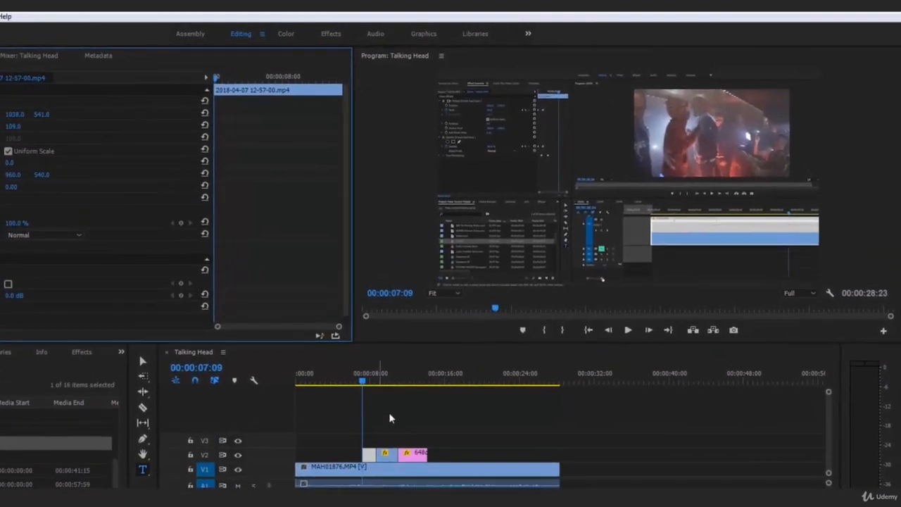
# Play the sequence from 00:00:07:09 and replay it from earlier points to review the V2 overlays with the adjusted framing.
pyautogui.press('space')
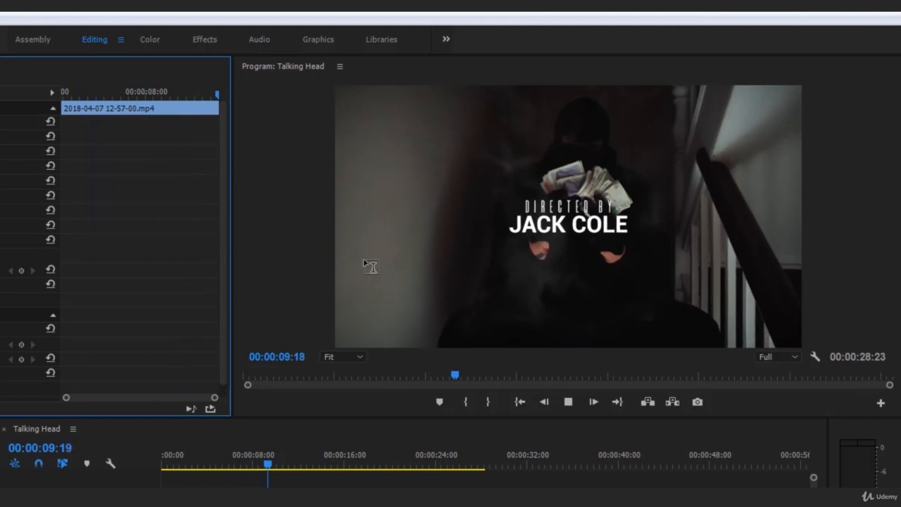
pyautogui.click(233, 465)
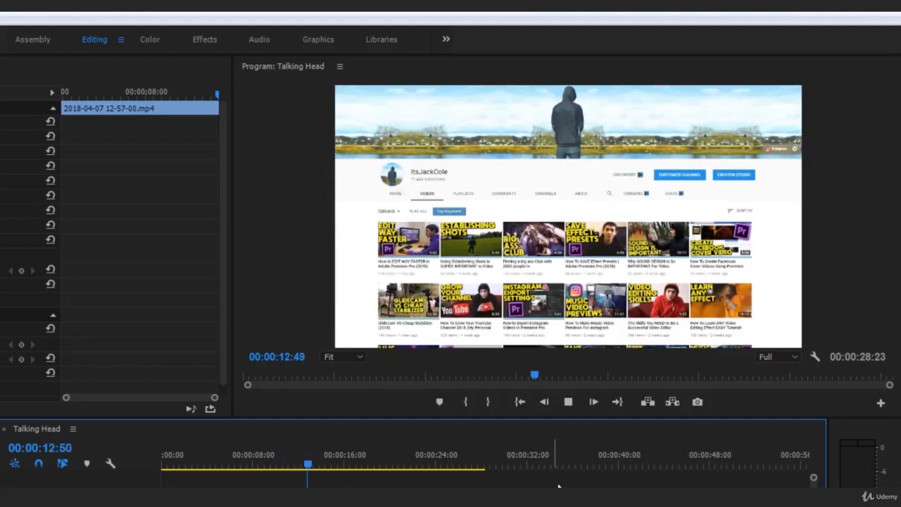
pyautogui.press('space')
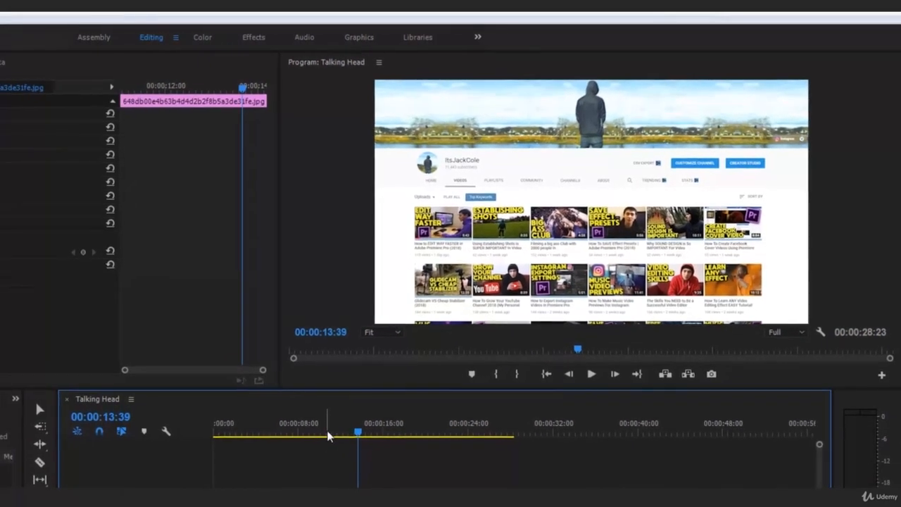
pyautogui.click(311, 442)
pyautogui.press('space')
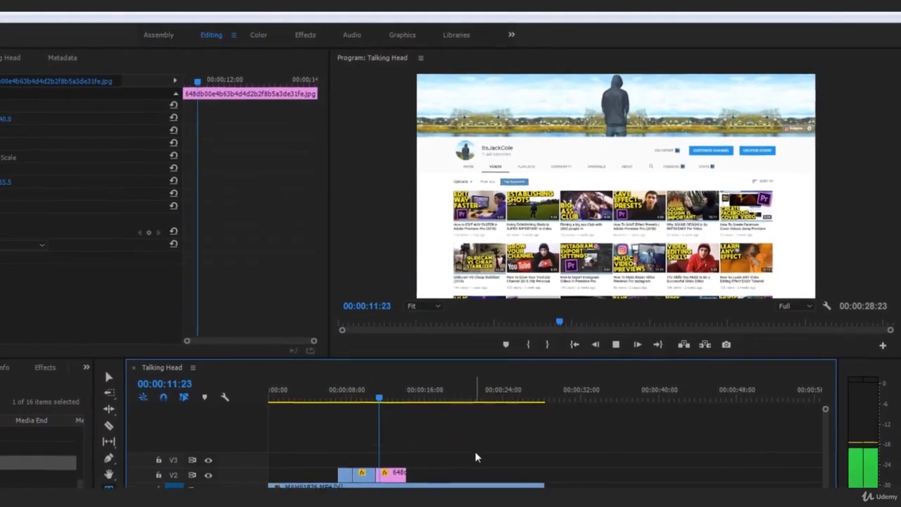
pyautogui.press('space')
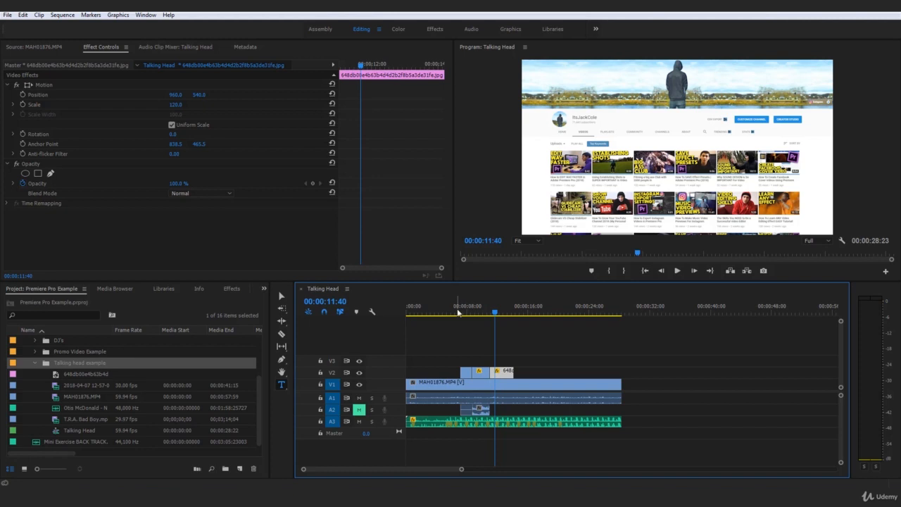
pyautogui.moveTo(457, 311); pyautogui.dragTo(438, 311)
pyautogui.press('space')
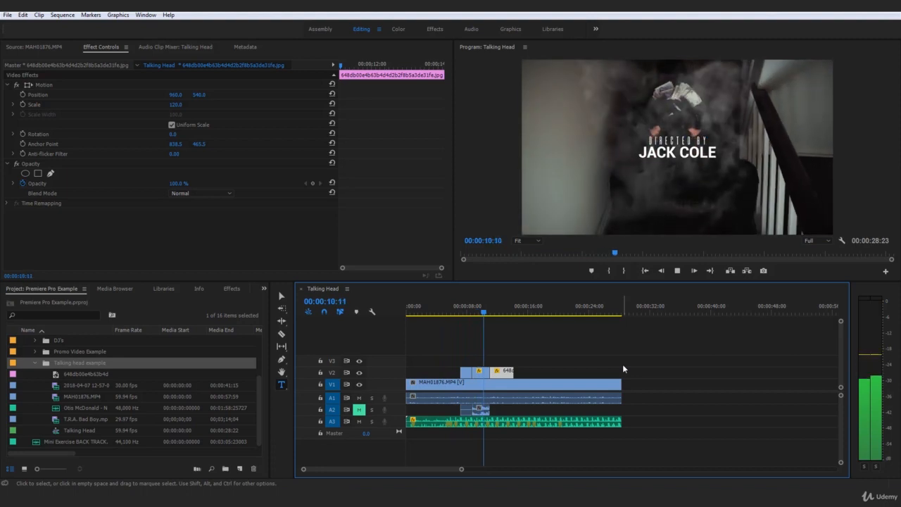
pyautogui.press('space')
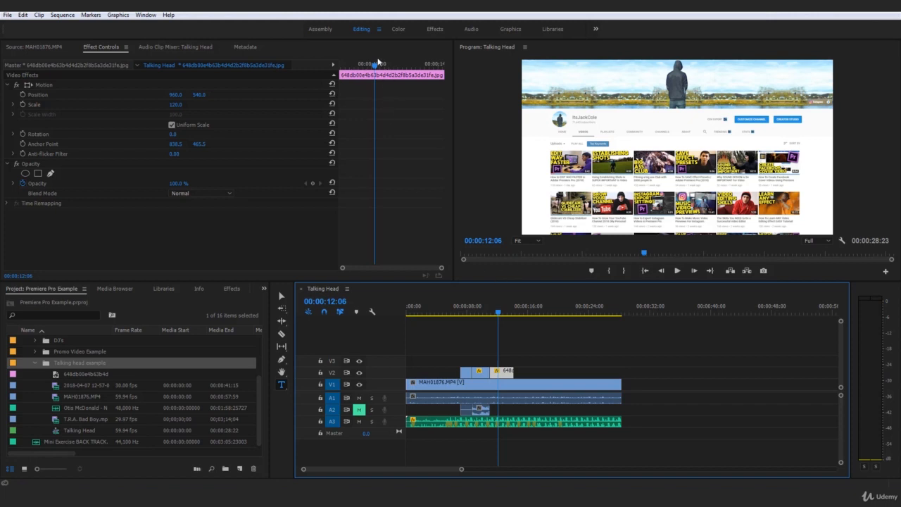
# Enable Scale and Position keyframing at the start of the JPG clip on V2, 00:00:11:02, and save the project.
pyautogui.moveTo(378, 64); pyautogui.dragTo(334, 68)
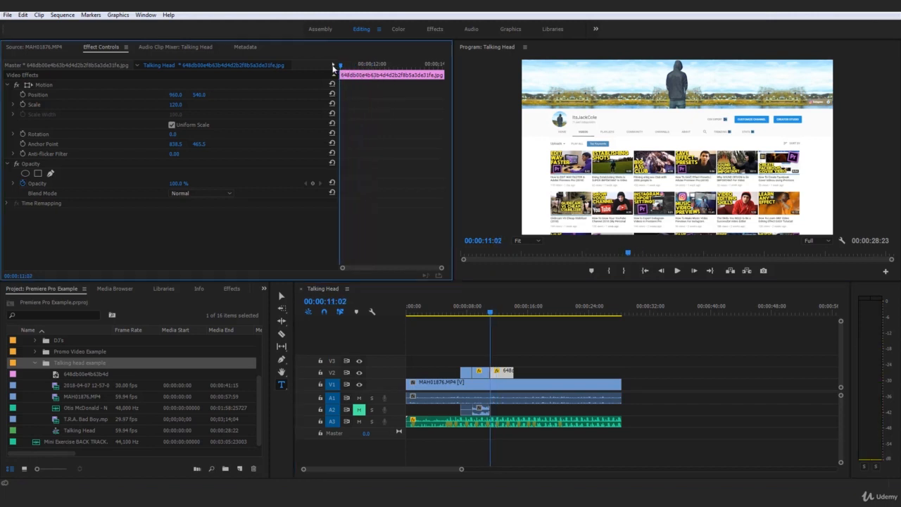
pyautogui.click(23, 105)
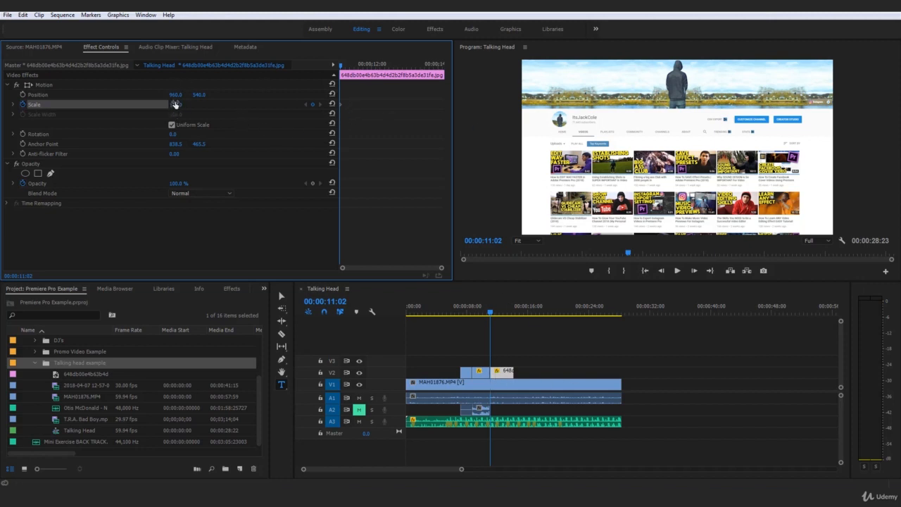
pyautogui.hotkey('ctrl', 's')
pyautogui.click(23, 95)
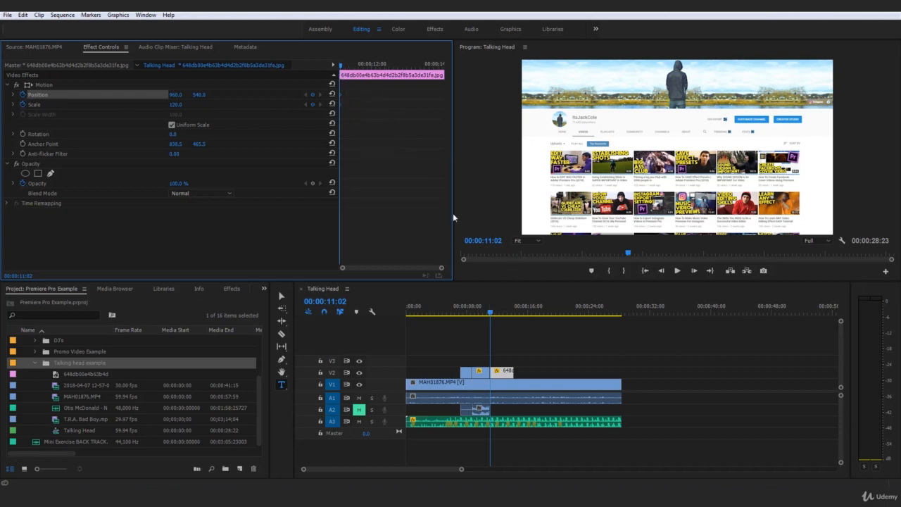
# Add a Scale keyframe of 130 at 00:00:13:59, near the end of the JPG clip on V2.
pyautogui.moveTo(490, 313); pyautogui.dragTo(515, 318)
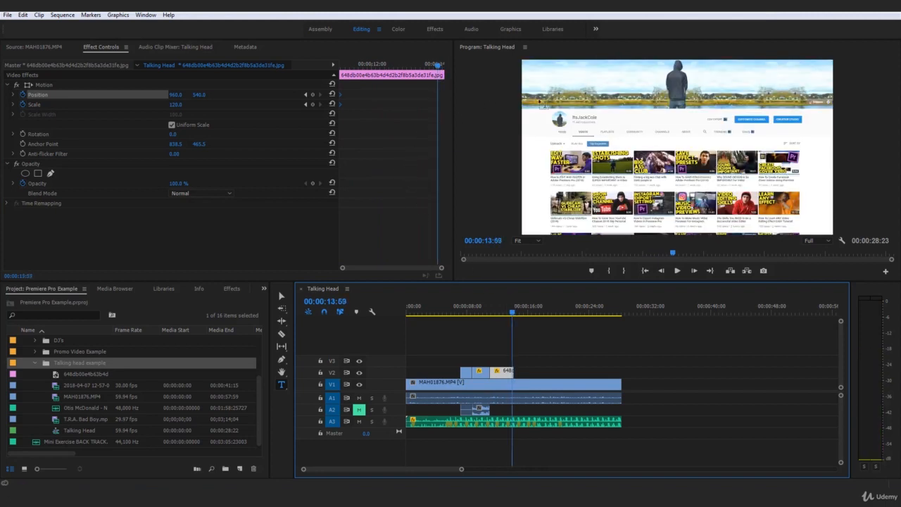
pyautogui.click(177, 104)
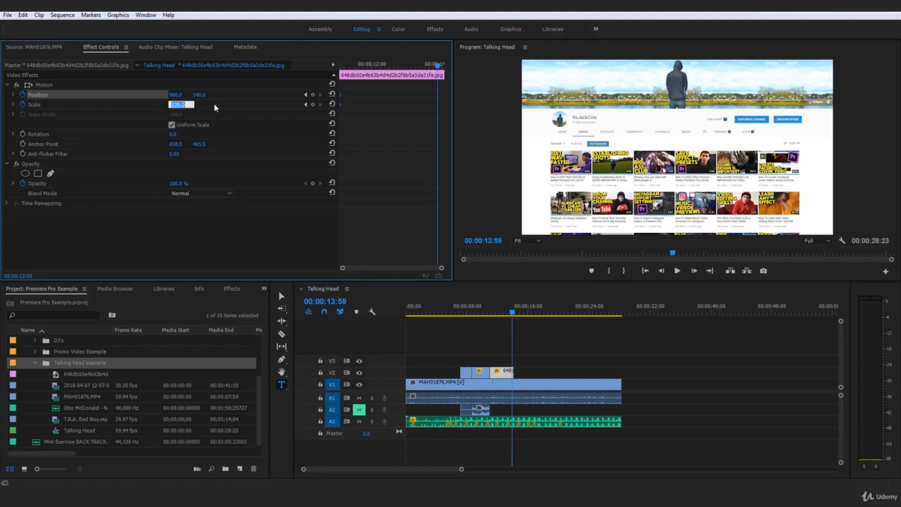
pyautogui.write('130')
pyautogui.press('Return')
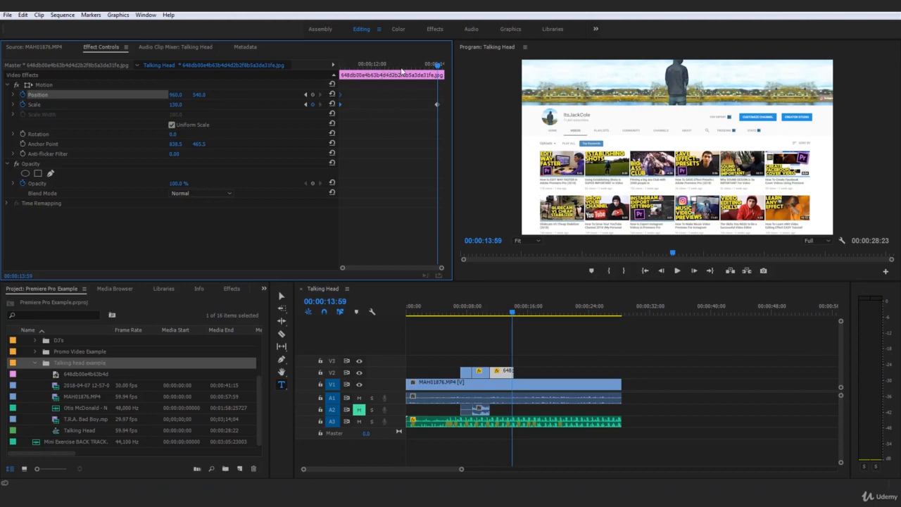
# Scrub the JPG clip back to its first keyframe and forward to 00:00:13:59 to check the zoom animation.
pyautogui.moveTo(437, 66); pyautogui.dragTo(403, 68)
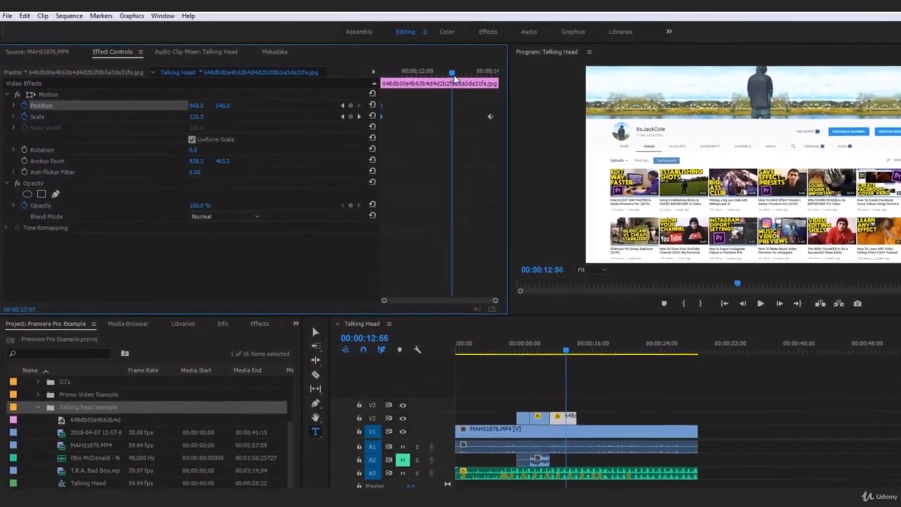
pyautogui.moveTo(454, 78); pyautogui.dragTo(382, 76)
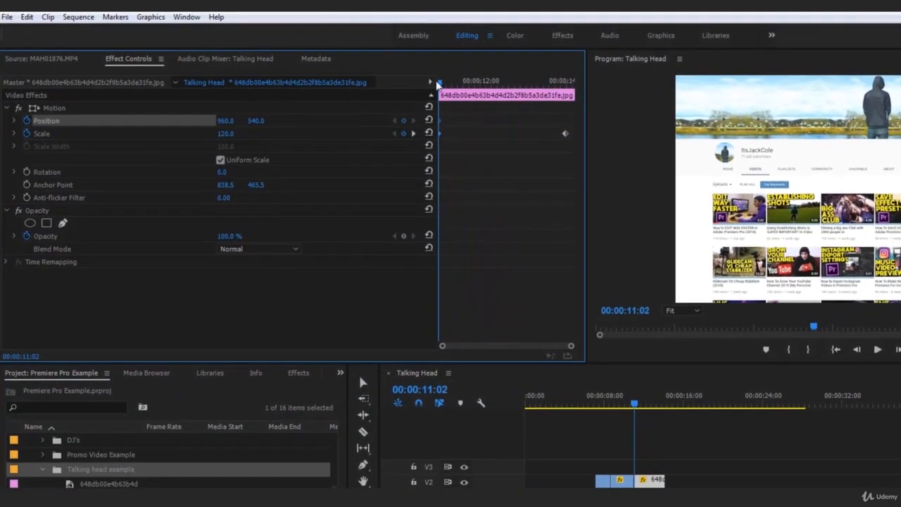
pyautogui.moveTo(437, 83); pyautogui.dragTo(569, 95)
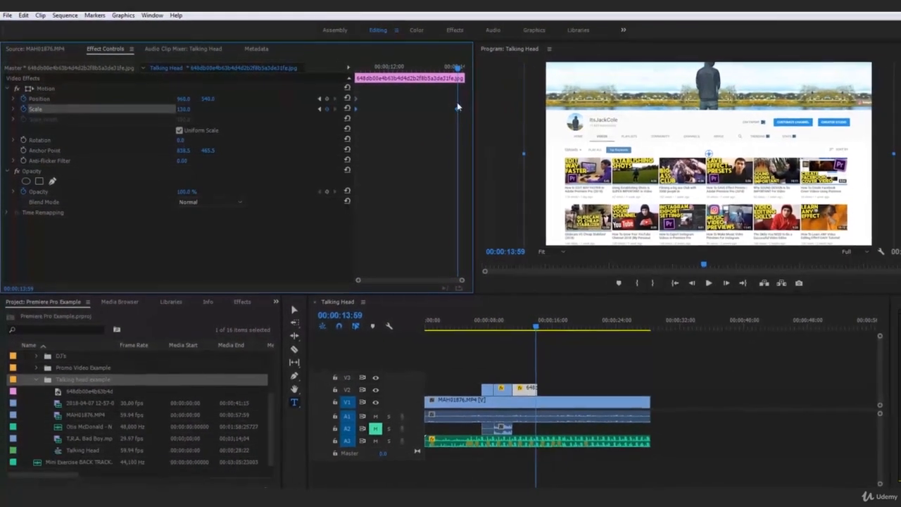
# Add a Position keyframe at 00:00:13:59 by moving the JPG clip's vertical position to about 623.
pyautogui.click(69, 95)
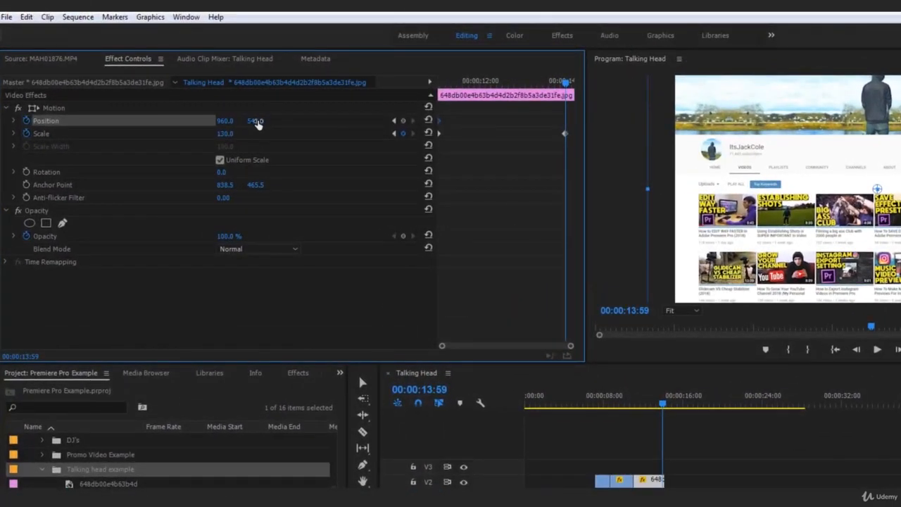
pyautogui.moveTo(268, 120); pyautogui.dragTo(326, 120)
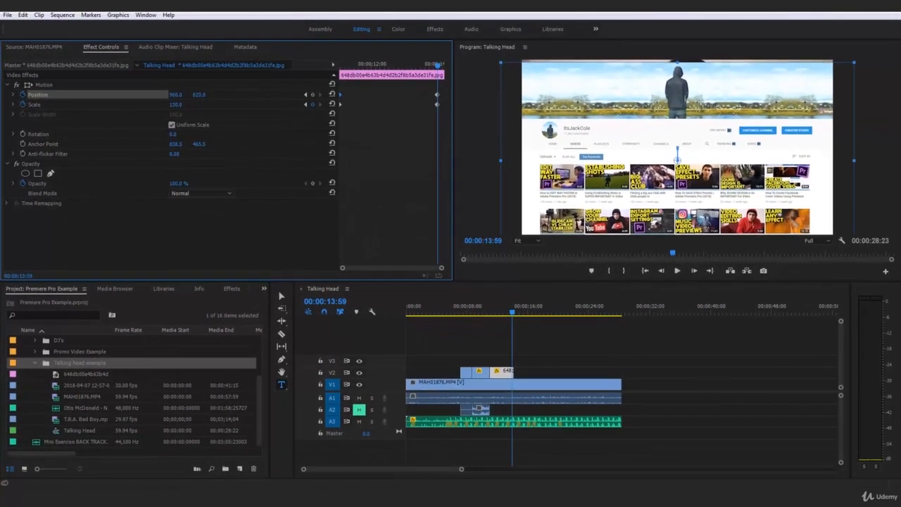
# Adjust the JPG clip's vertical position at the 00:00:13:59 keyframe to 599.
pyautogui.moveTo(238, 94); pyautogui.dragTo(211, 95)
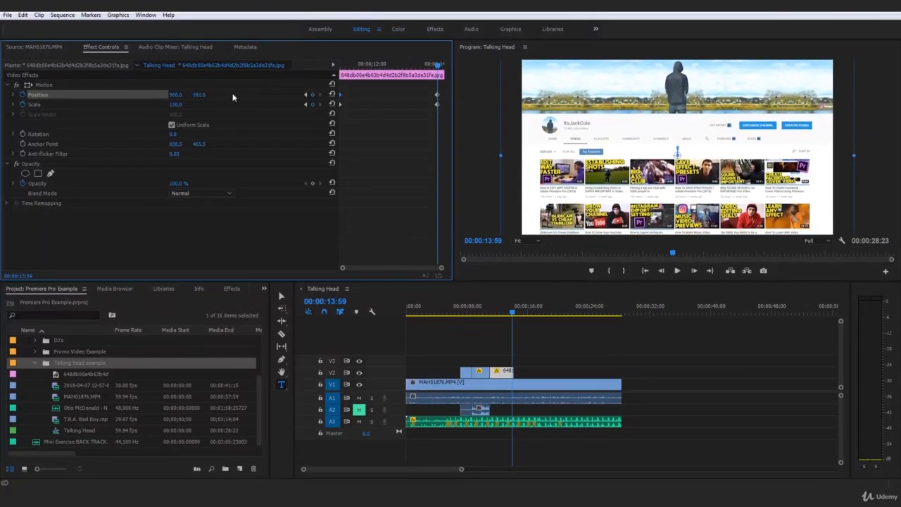
pyautogui.moveTo(200, 95)
pyautogui.mouseDown()
pyautogui.moveTo(619, 94)
pyautogui.moveTo(191, 94)
pyautogui.mouseUp()
# Move the ending Position and Scale keyframes from 00:00:13:59 to the very end of the JPG clip on V2.
pyautogui.moveTo(343, 267); pyautogui.dragTo(416, 268)
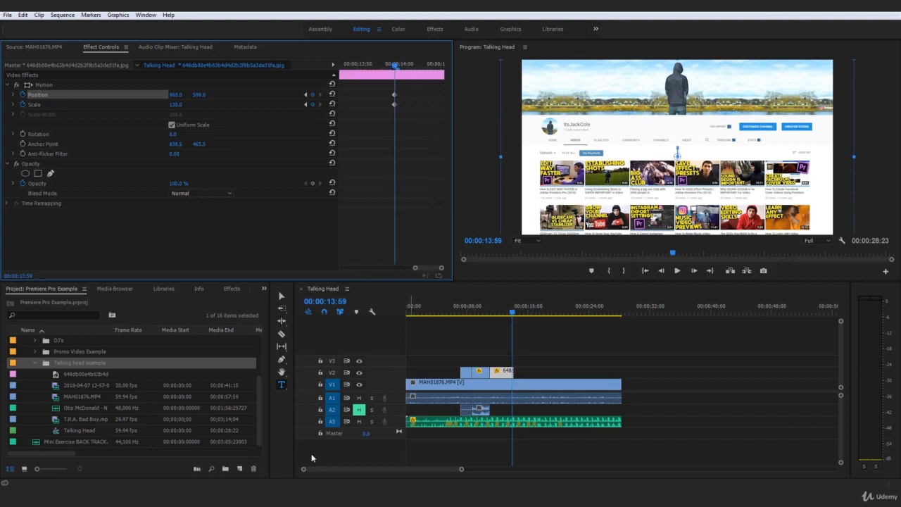
pyautogui.click(300, 472)
pyautogui.press('=')
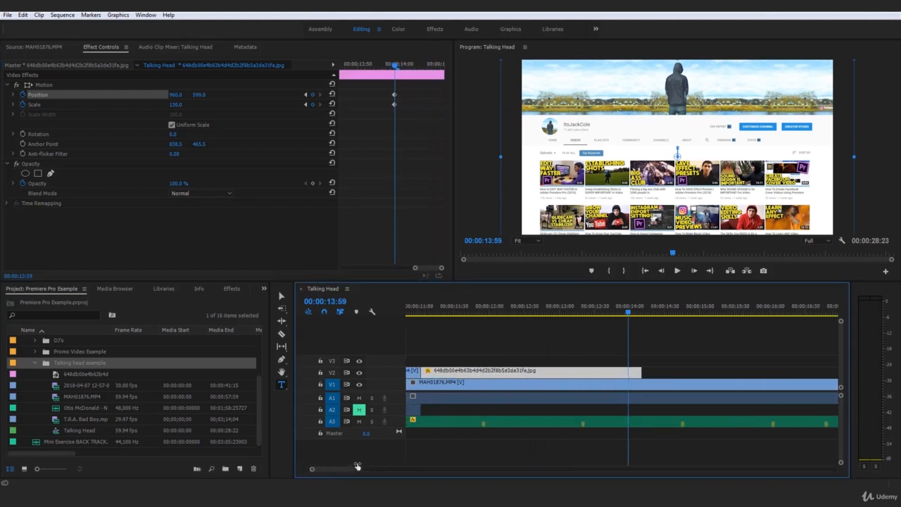
pyautogui.click(642, 316)
pyautogui.moveTo(642, 316)
pyautogui.mouseDown()
pyautogui.moveTo(650, 317)
pyautogui.moveTo(628, 320)
pyautogui.mouseUp()
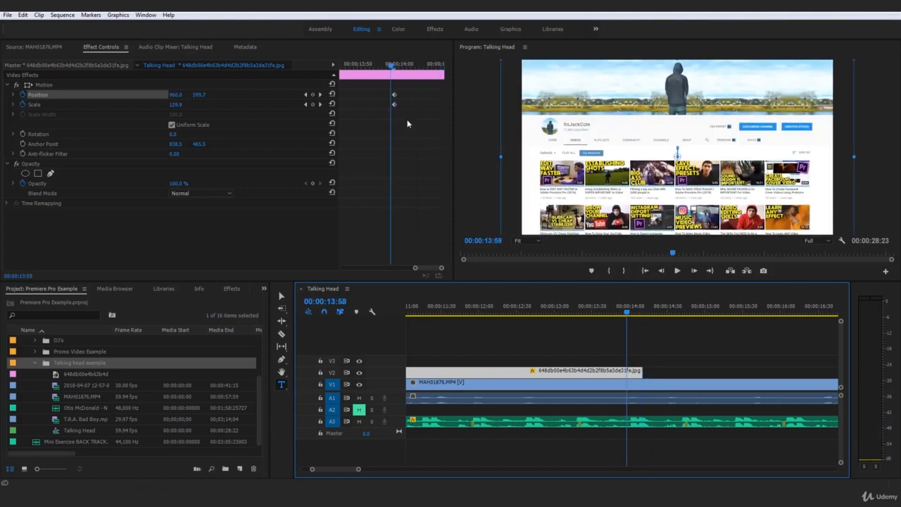
pyautogui.click(394, 65)
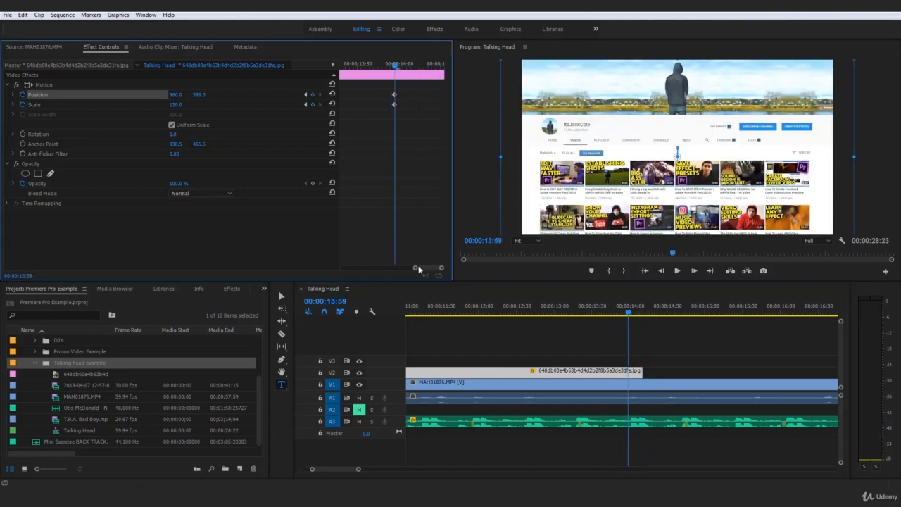
pyautogui.moveTo(416, 268)
pyautogui.mouseDown()
pyautogui.moveTo(395, 270)
pyautogui.moveTo(409, 262)
pyautogui.mouseUp()
pyautogui.press('space')
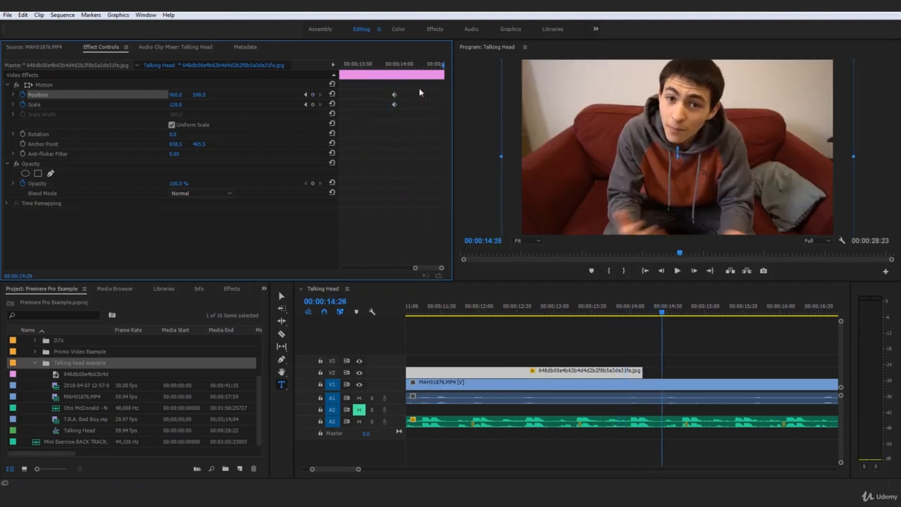
pyautogui.moveTo(627, 309); pyautogui.dragTo(615, 309)
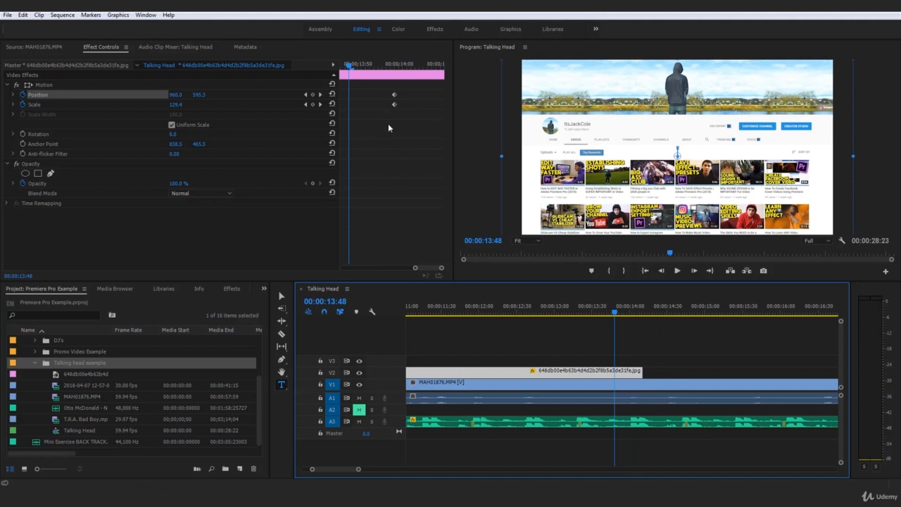
pyautogui.moveTo(389, 125); pyautogui.dragTo(405, 90)
pyautogui.moveTo(416, 268); pyautogui.dragTo(379, 268)
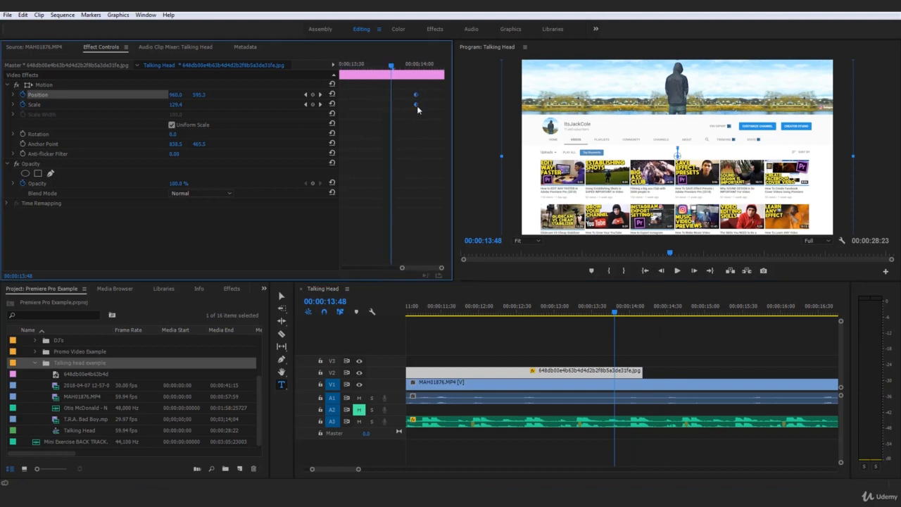
pyautogui.moveTo(416, 106); pyautogui.dragTo(458, 121)
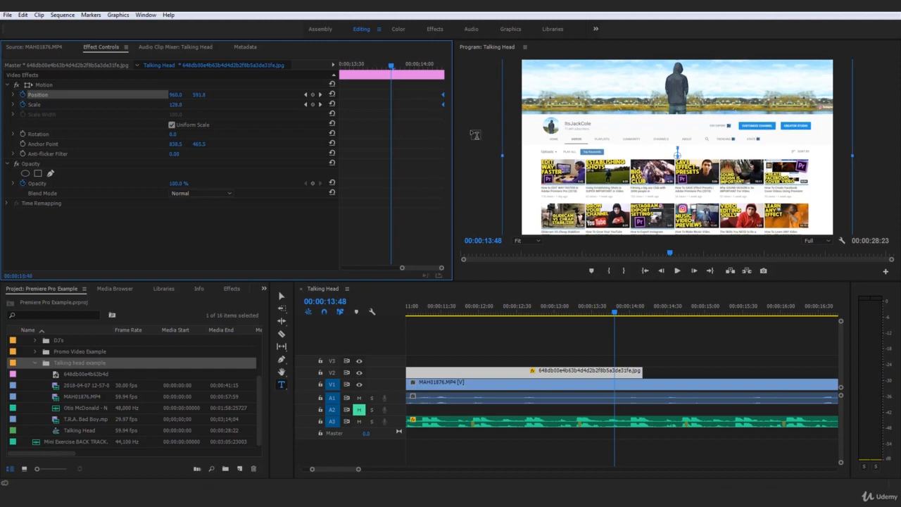
# Play the Talking Head sequence from just before the JPG clip to check its zoom animation.
pyautogui.moveTo(358, 469); pyautogui.dragTo(430, 468)
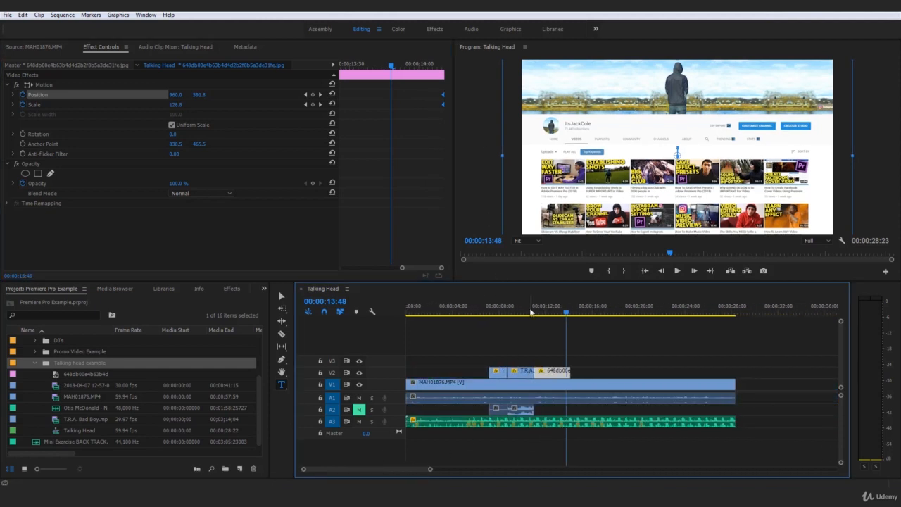
pyautogui.click(530, 308)
pyautogui.press('space')
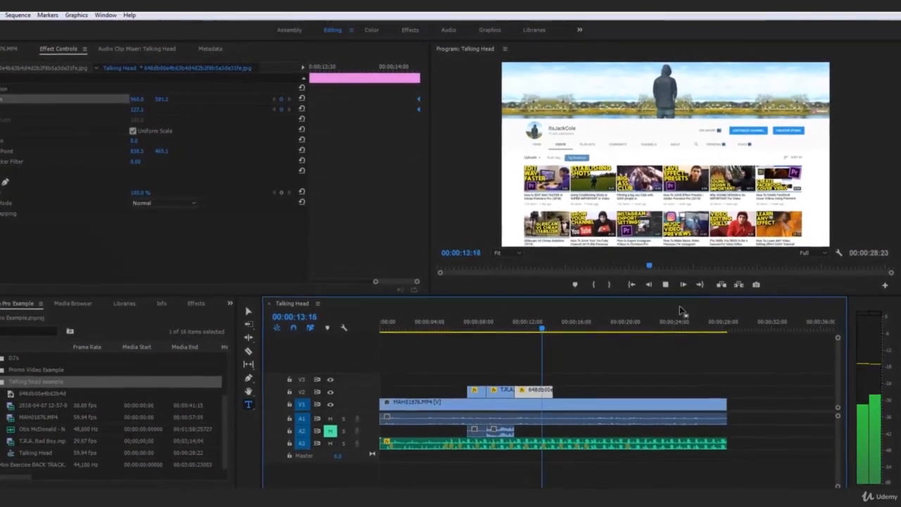
pyautogui.press('space')
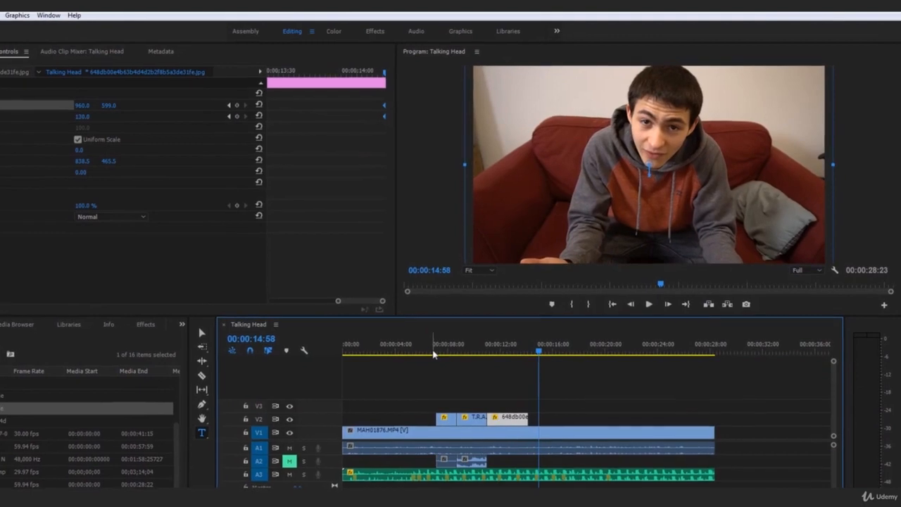
# Deselect the JPG clip and review all V2 overlay clips in playback from 00:00:04:38.
pyautogui.moveTo(432, 344); pyautogui.dragTo(410, 357)
pyautogui.click(619, 376)
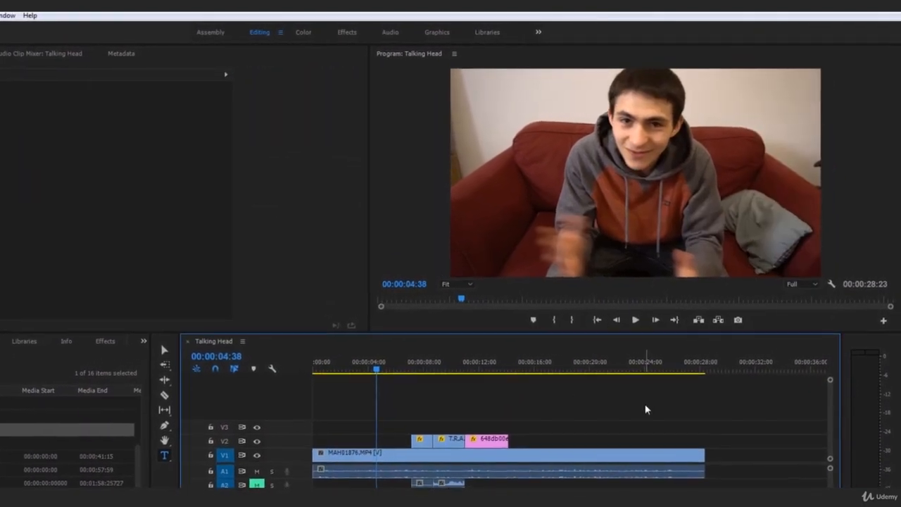
pyautogui.press('space')
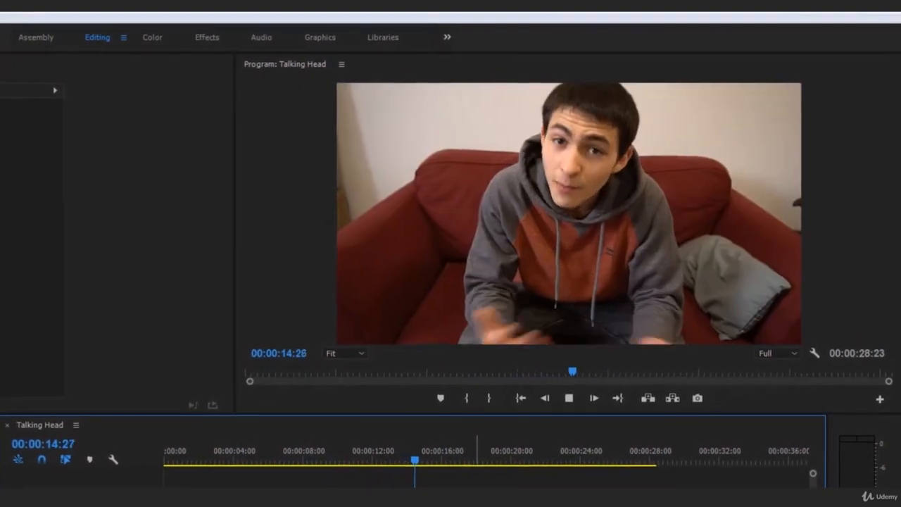
pyautogui.press('space')
pyautogui.moveTo(316, 424); pyautogui.dragTo(385, 444)
pyautogui.moveTo(451, 389); pyautogui.dragTo(478, 333)
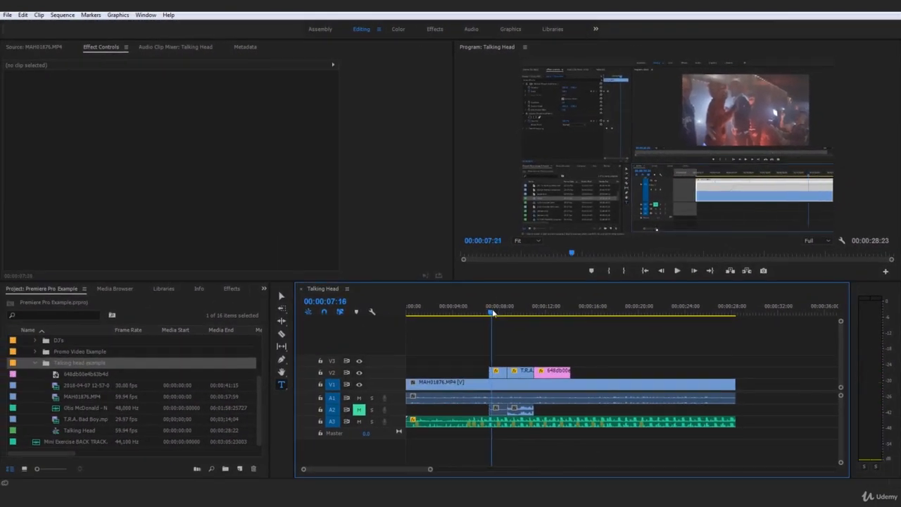
# Mark an in point at the sequence start and an out point at 00:00:16:47.
pyautogui.moveTo(493, 312); pyautogui.dragTo(380, 316)
pyautogui.moveTo(430, 469); pyautogui.dragTo(451, 471)
pyautogui.click(537, 387)
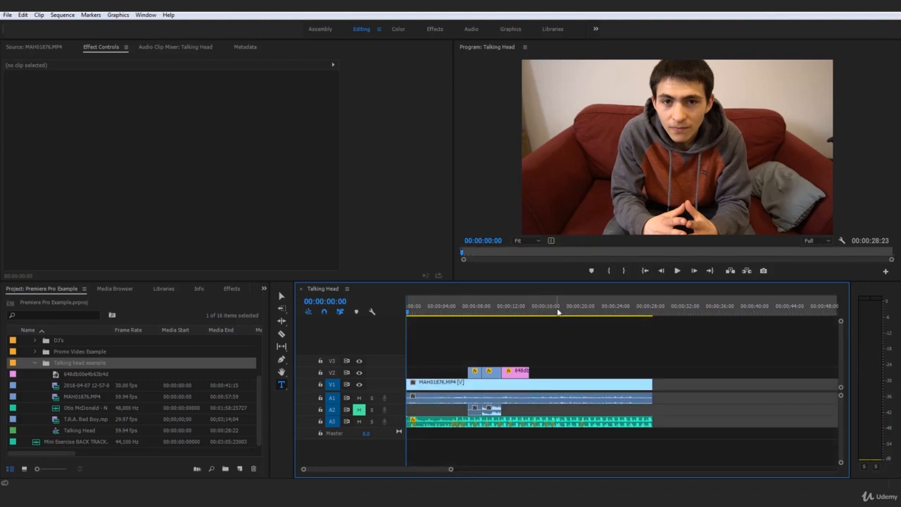
pyautogui.moveTo(557, 312)
pyautogui.mouseDown()
pyautogui.moveTo(539, 314)
pyautogui.moveTo(554, 314)
pyautogui.mouseUp()
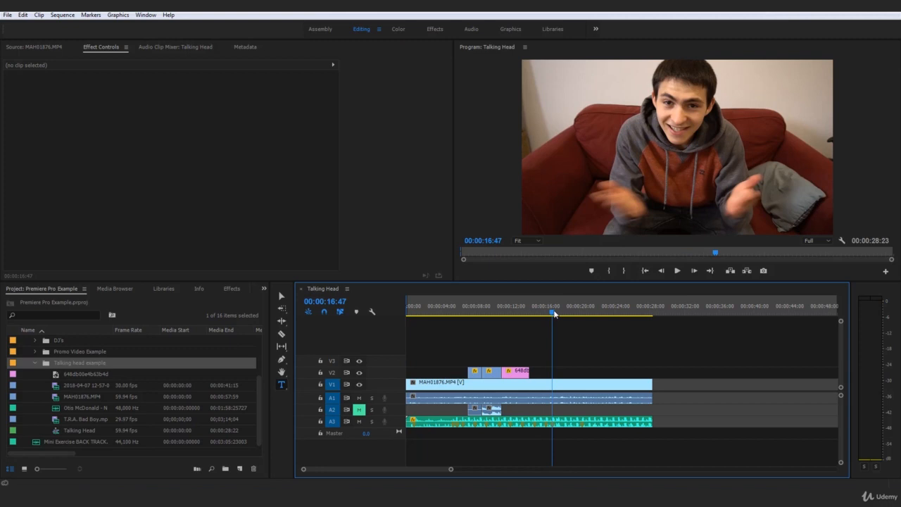
pyautogui.press('o')
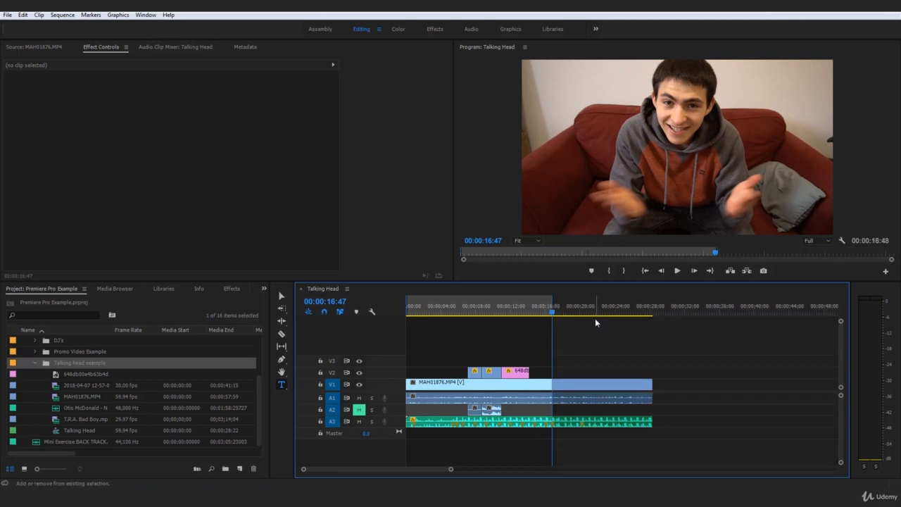
# Play the marked range from the sequence start to review the edit.
pyautogui.press('Home')
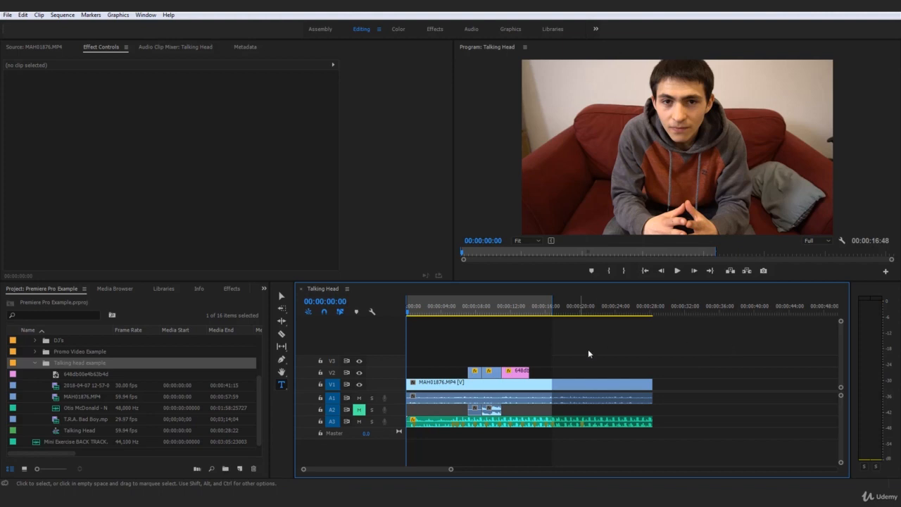
pyautogui.click(58, 353)
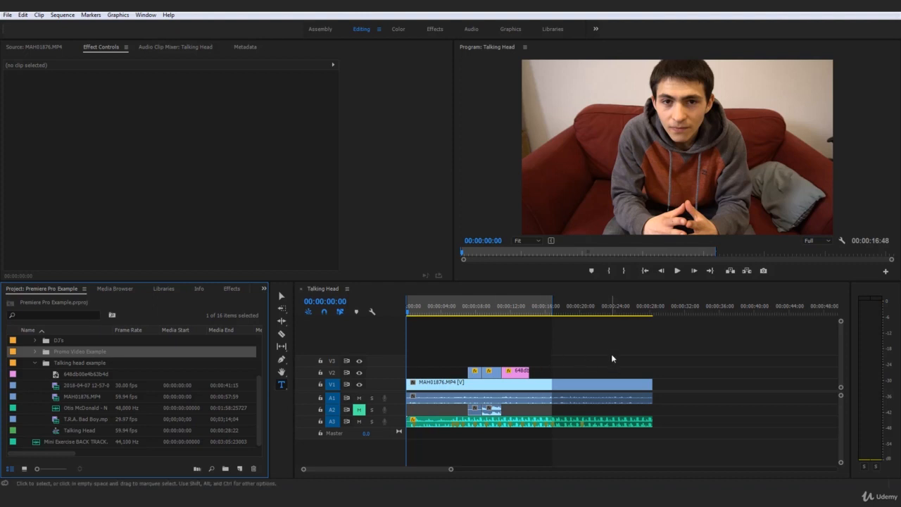
pyautogui.press('space')
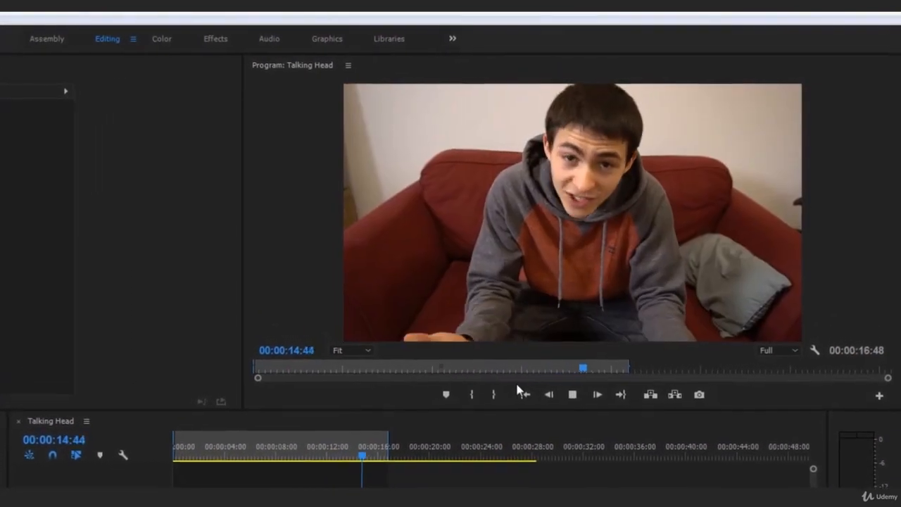
pyautogui.press('space')
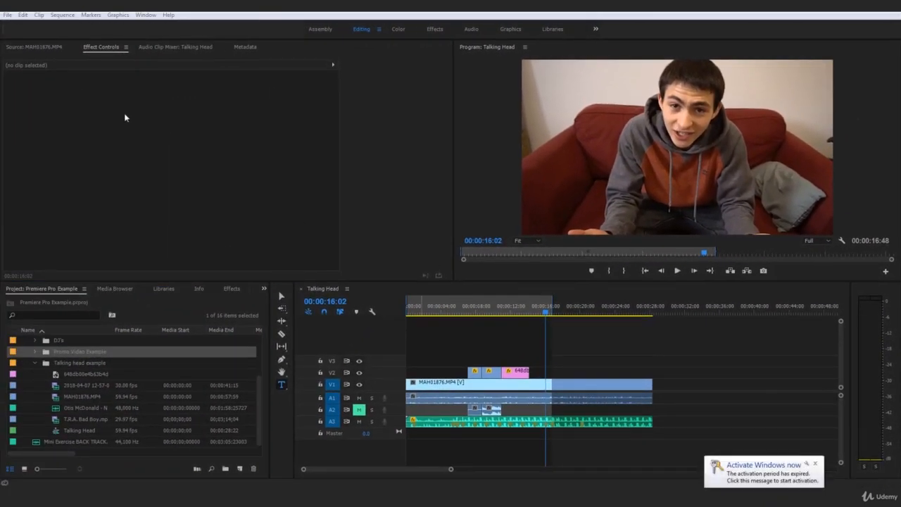
# Play a short part of the first V2 overlay clip, starting at 00:00:07:09.
pyautogui.click(477, 335)
pyautogui.click(468, 305)
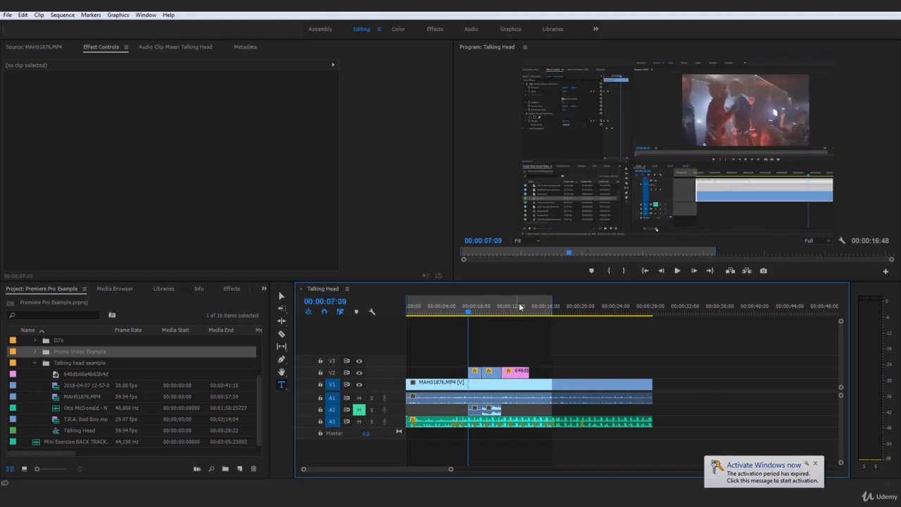
pyautogui.press('space')
pyautogui.press('space')
# Try changing the rotation of the first V2 overlay clip and undo the change.
pyautogui.click(474, 371)
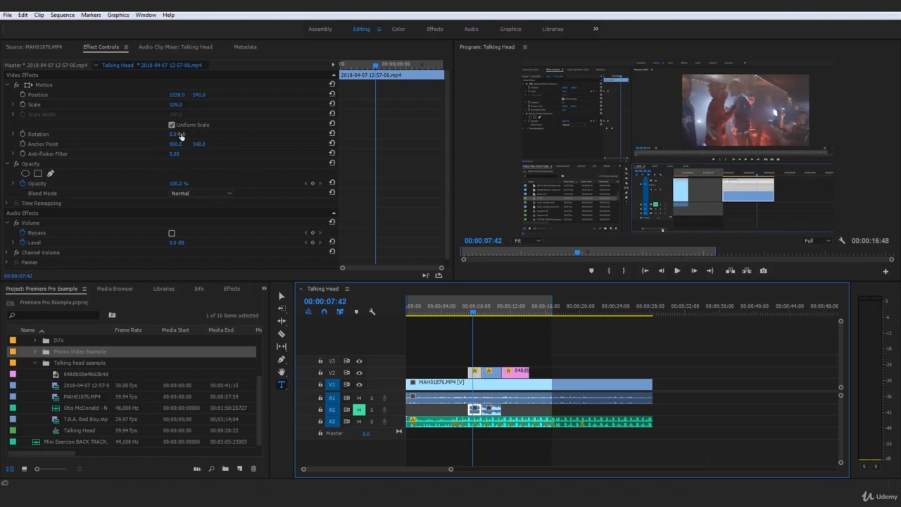
pyautogui.moveTo(181, 136)
pyautogui.mouseDown()
pyautogui.moveTo(214, 136)
pyautogui.moveTo(166, 136)
pyautogui.mouseUp()
pyautogui.hotkey('ctrl', 'z')
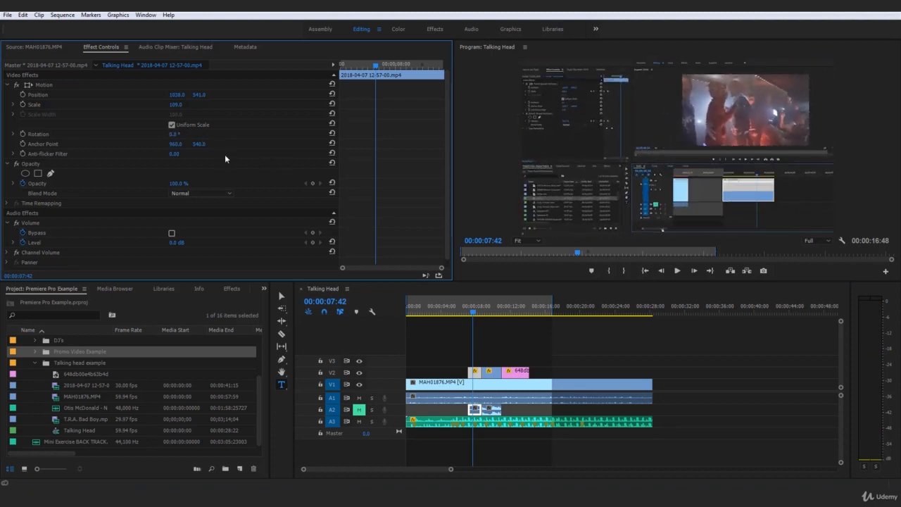
pyautogui.click(56, 135)
pyautogui.click(267, 138)
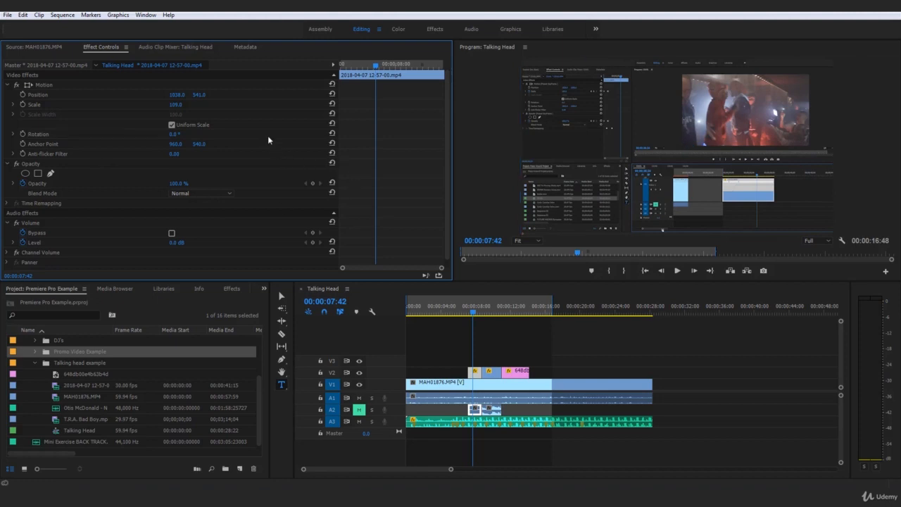